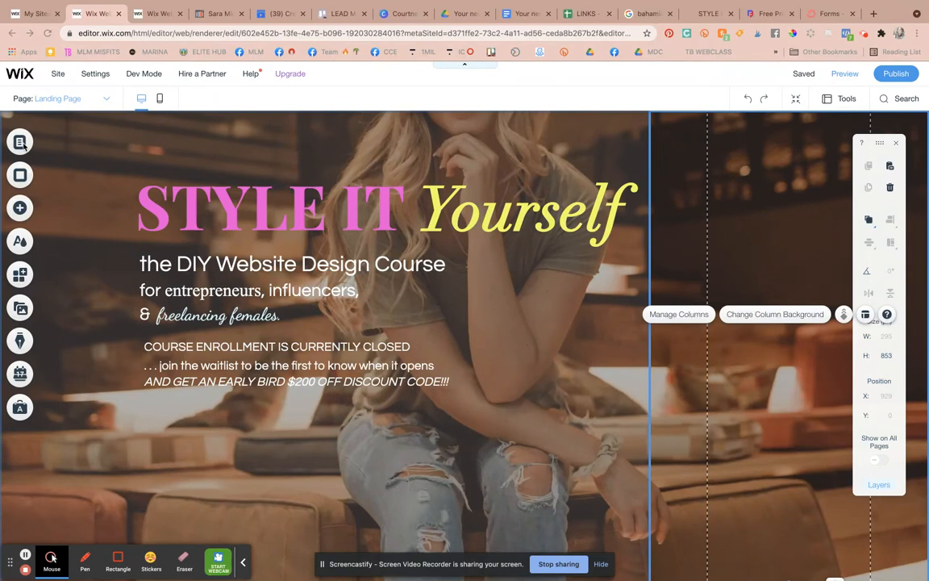
# - Open the Home page from Menus & Pages after briefly handling the Landing Page row
pyautogui.click(20, 144)
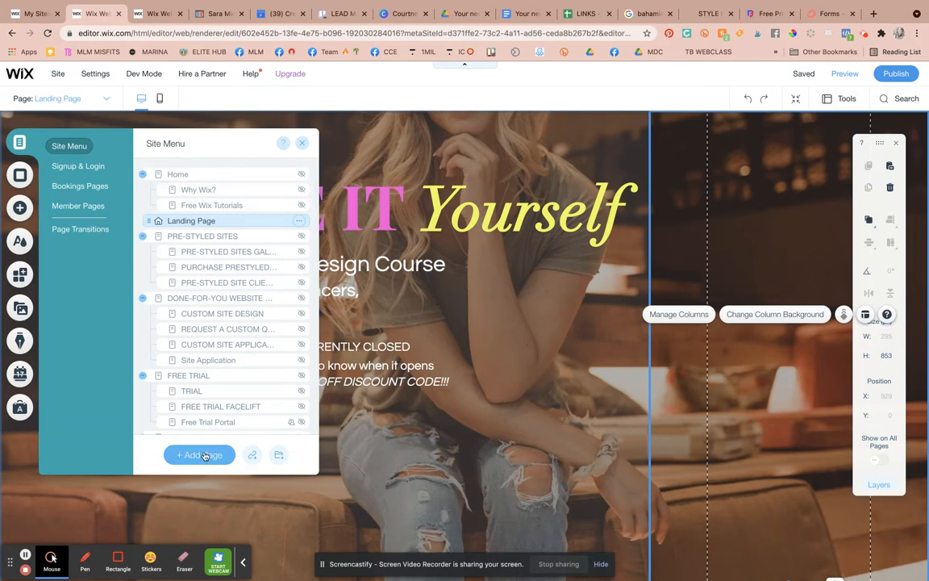
pyautogui.moveTo(147, 216); pyautogui.dragTo(129, 220)
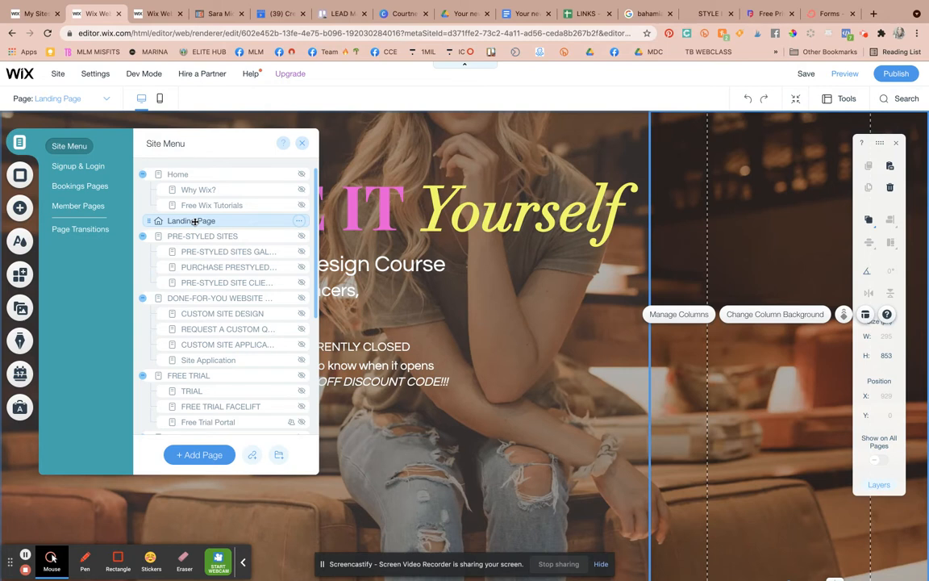
pyautogui.click(297, 222)
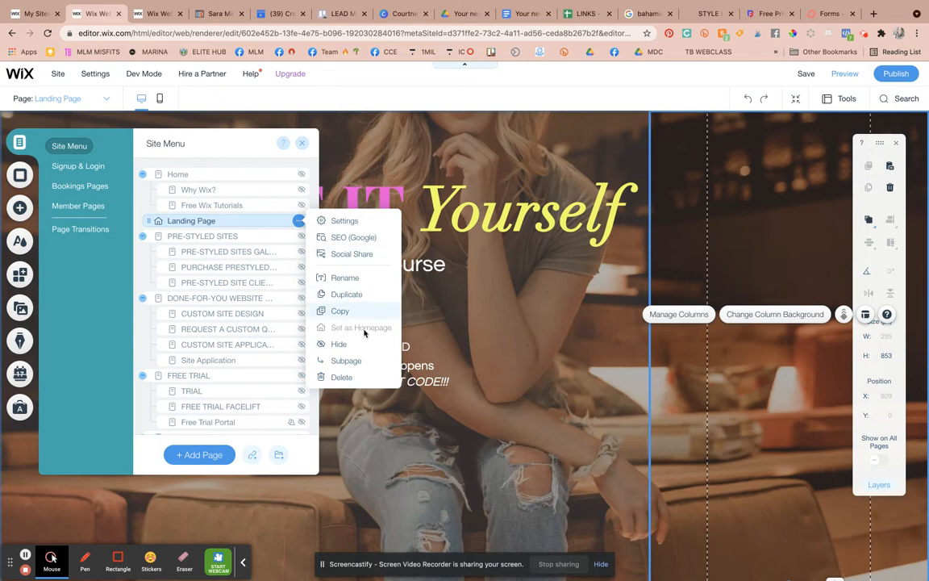
pyautogui.click(316, 177)
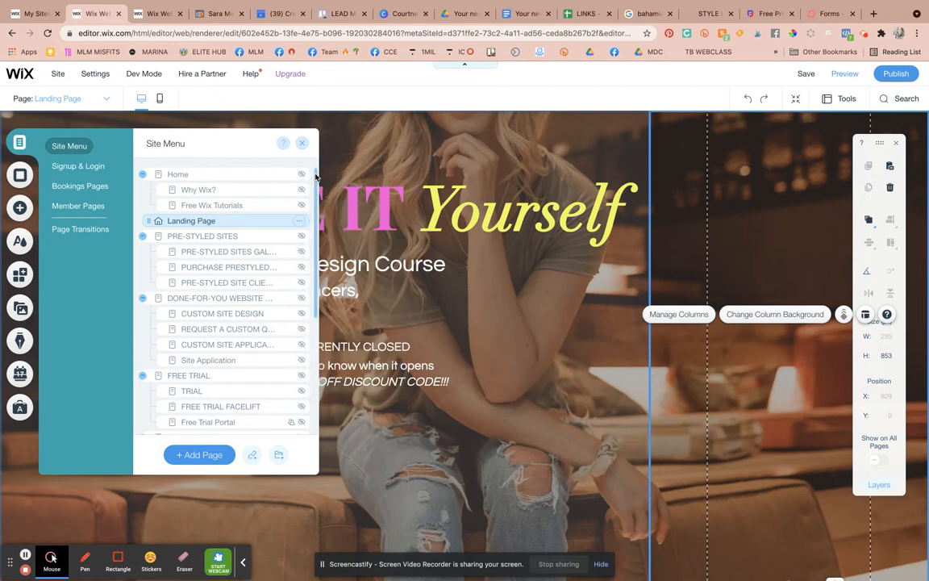
pyautogui.click(205, 173)
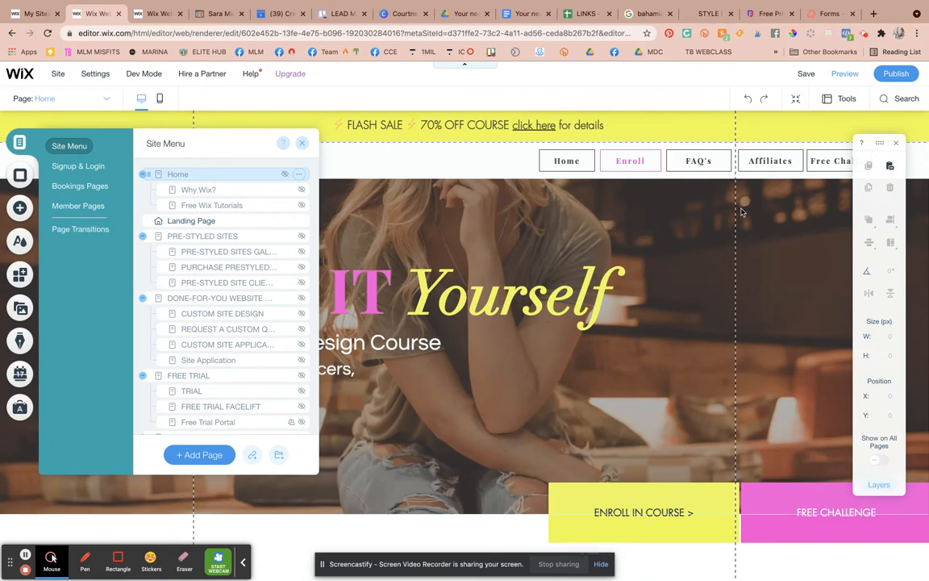
# - Inspect the Home page header and hero strip, then reopen the Landing Page from the pages list
pyautogui.click(482, 205)
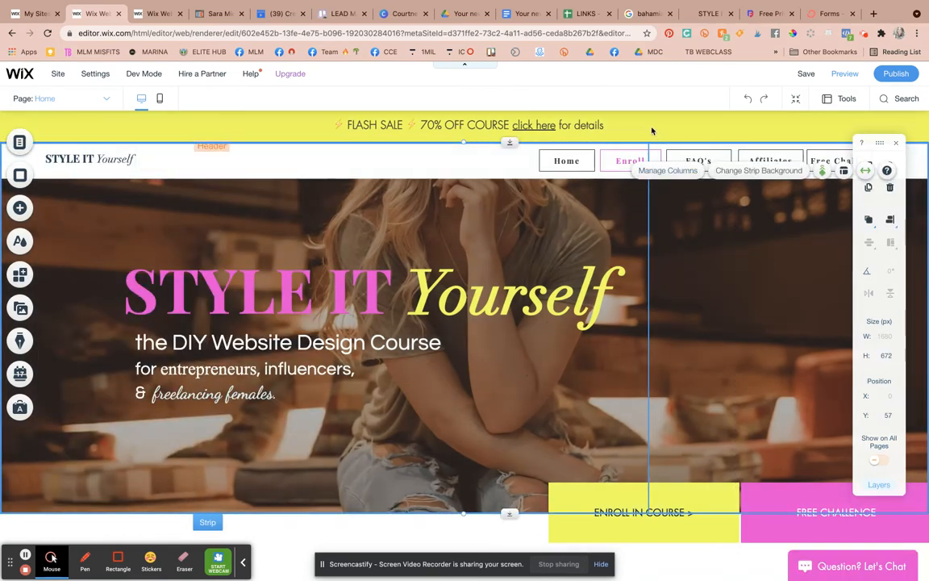
pyautogui.click(652, 130)
pyautogui.click(728, 246)
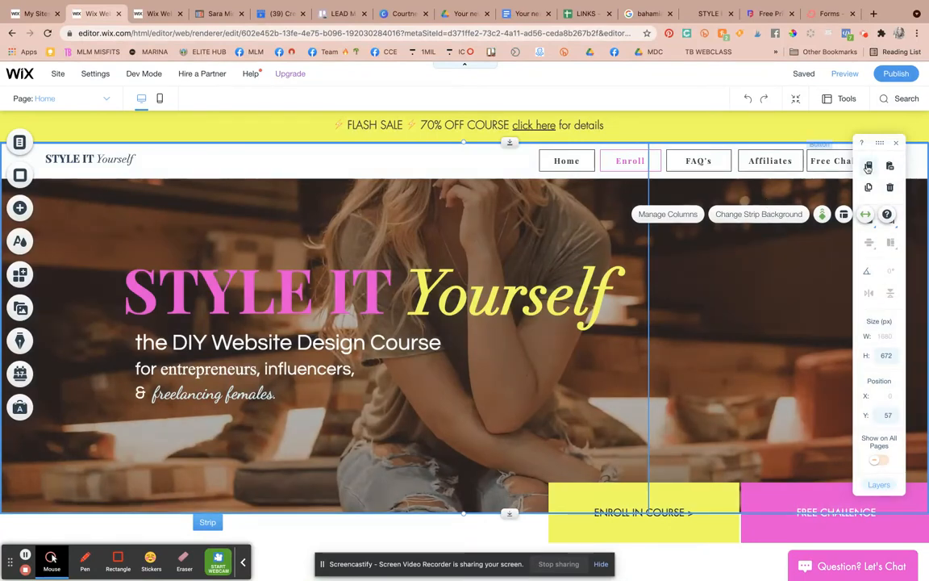
pyautogui.click(20, 143)
pyautogui.click(213, 217)
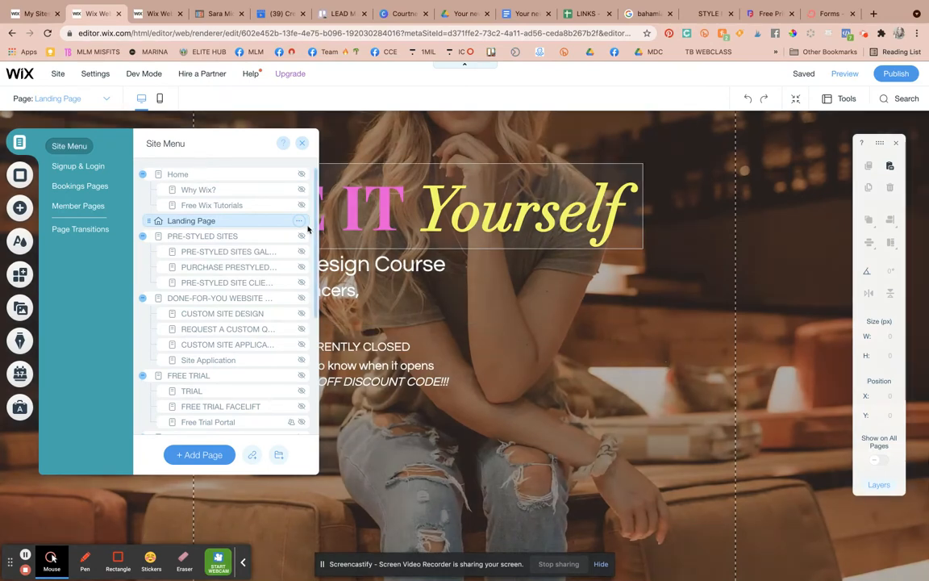
pyautogui.click(300, 223)
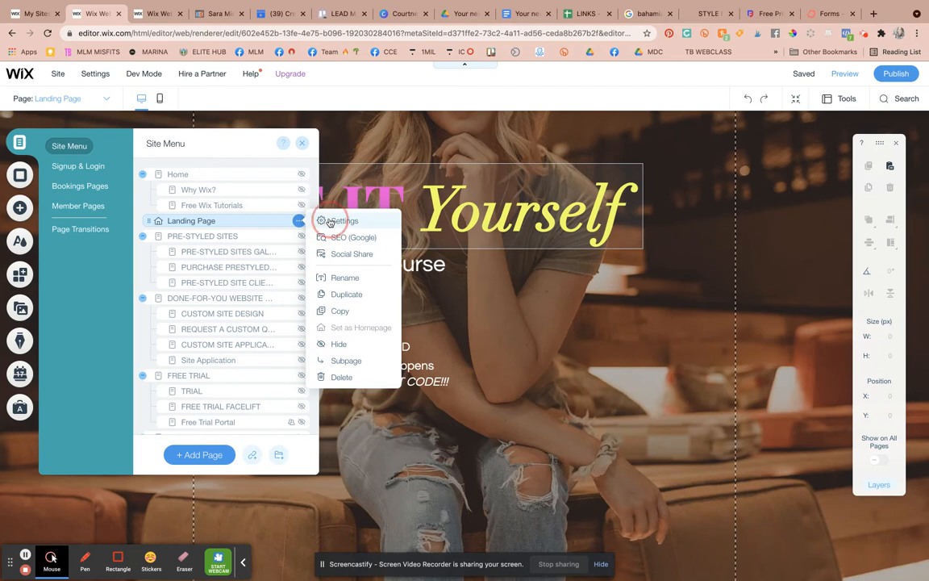
pyautogui.click(328, 221)
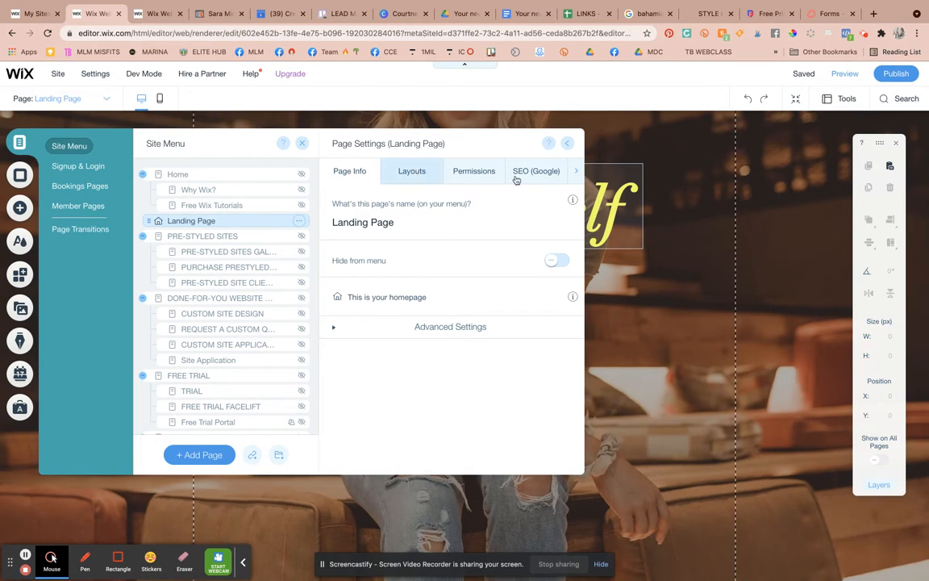
pyautogui.click(413, 172)
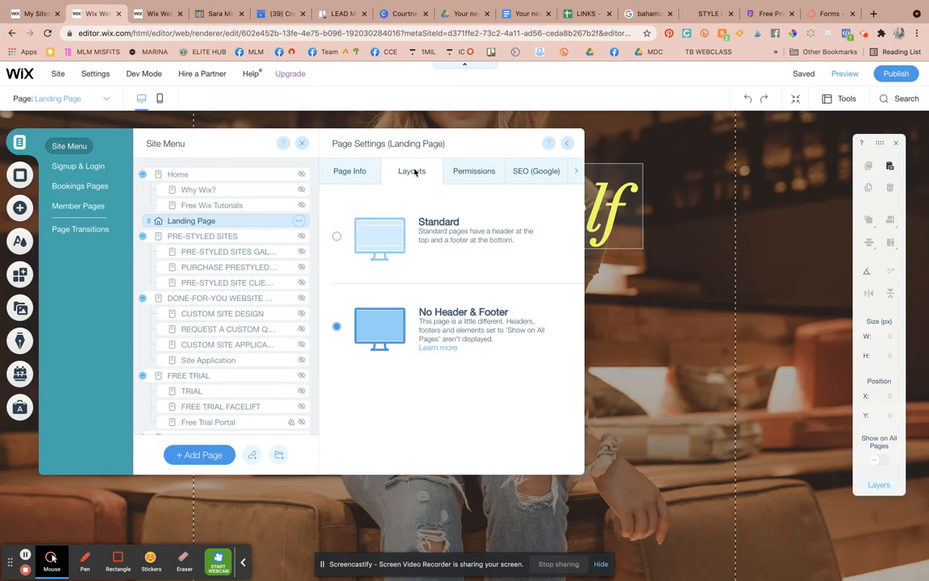
pyautogui.click(336, 238)
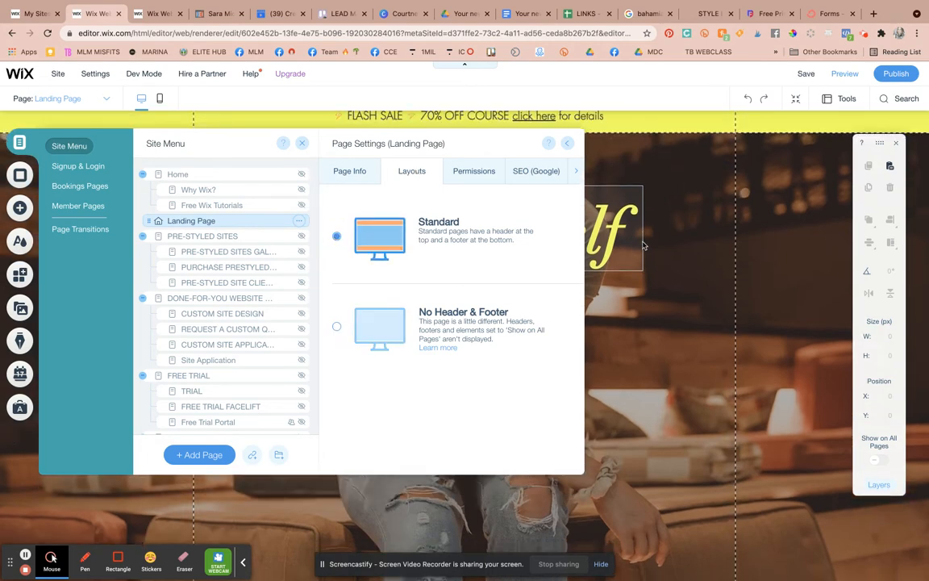
pyautogui.scroll(-2, 643, 245)
pyautogui.scroll(2, 644, 245)
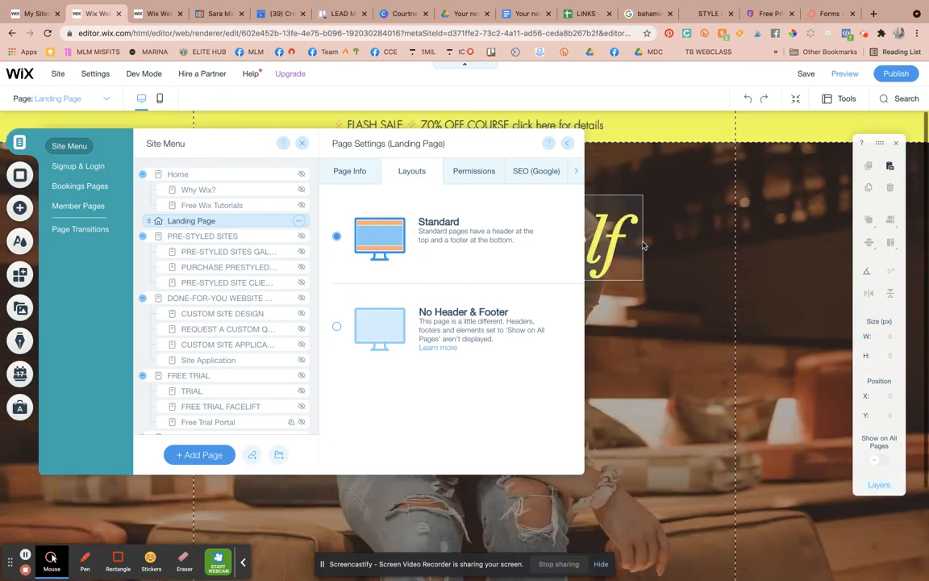
pyautogui.click(337, 330)
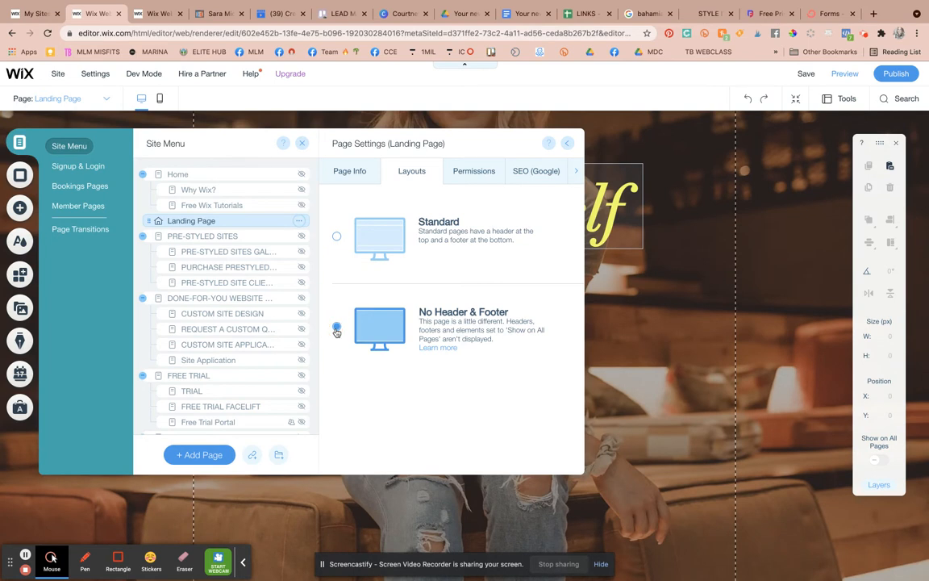
pyautogui.scroll(-2, 691, 305)
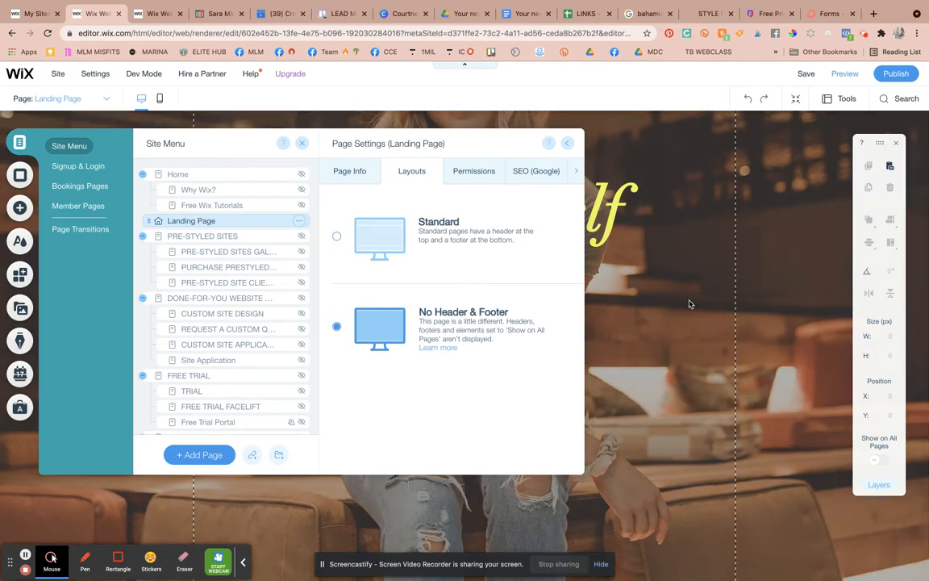
pyautogui.click(567, 143)
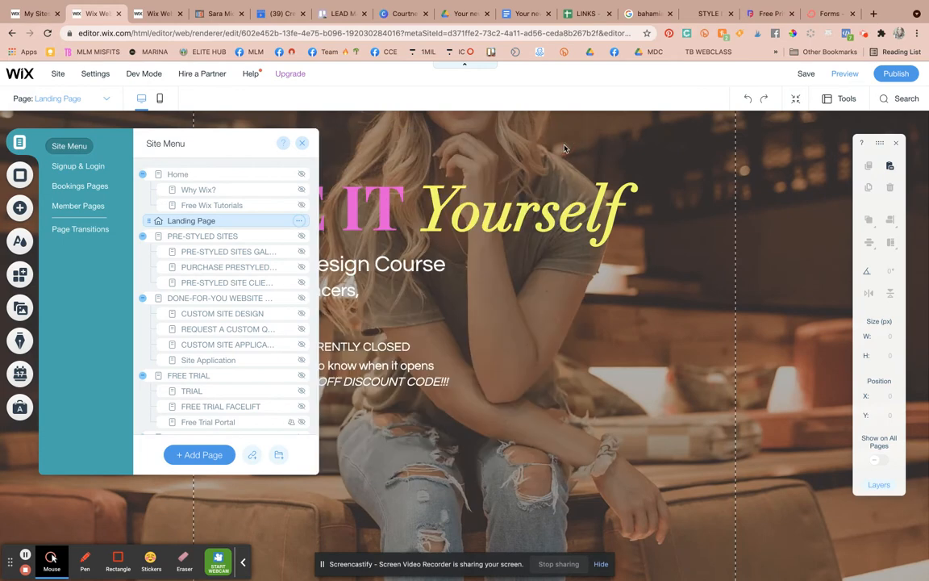
# - Close the pages list and select the Landing Page's hero strip
pyautogui.click(303, 144)
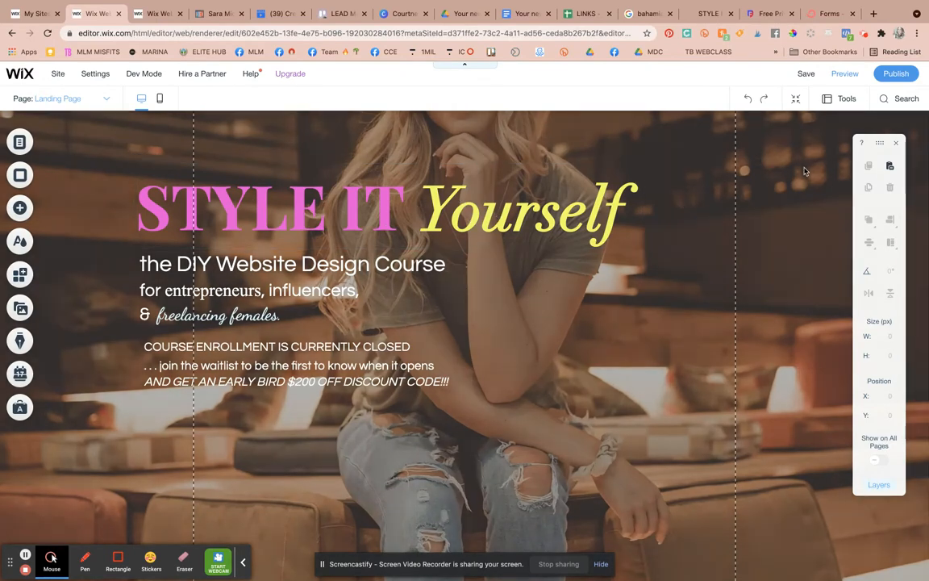
pyautogui.click(804, 168)
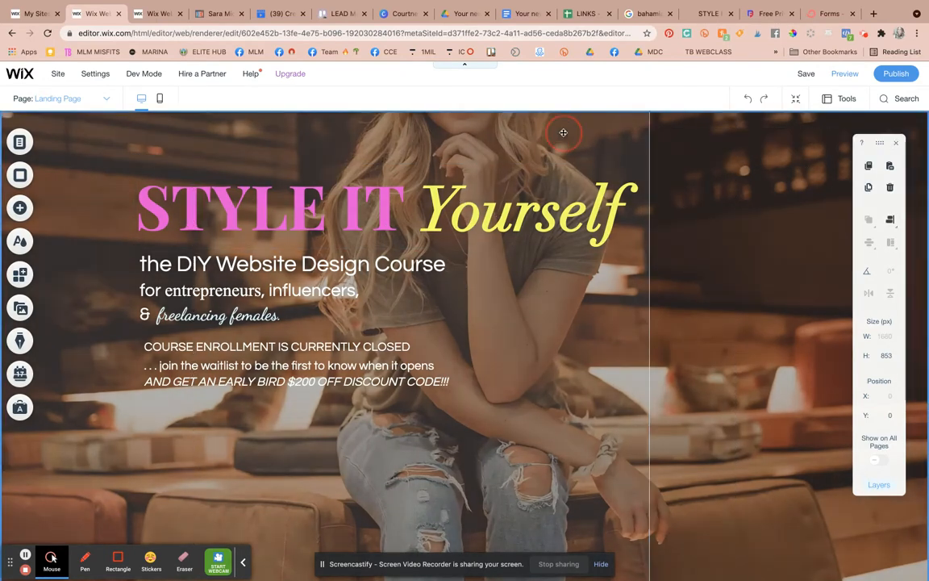
pyautogui.click(557, 134)
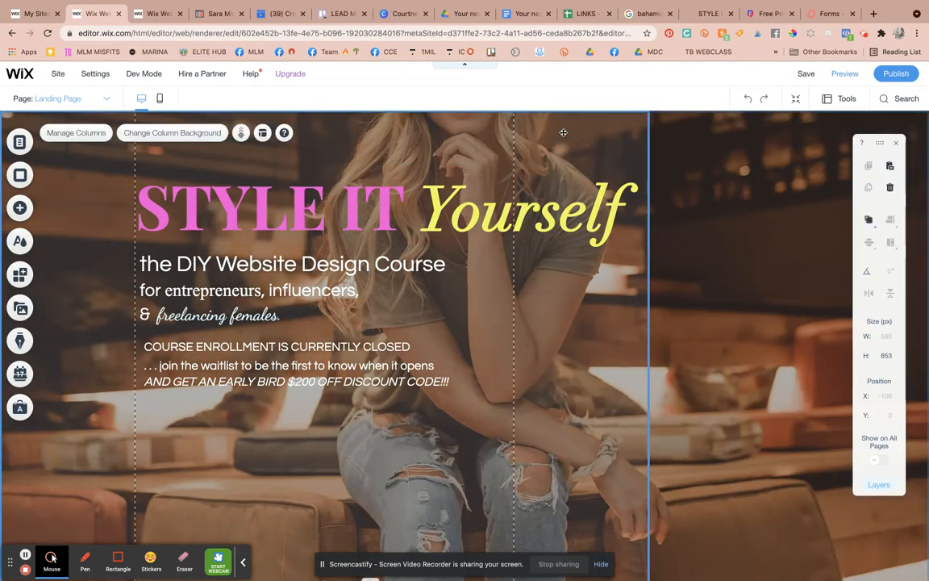
pyautogui.scroll(-1, 657, 454)
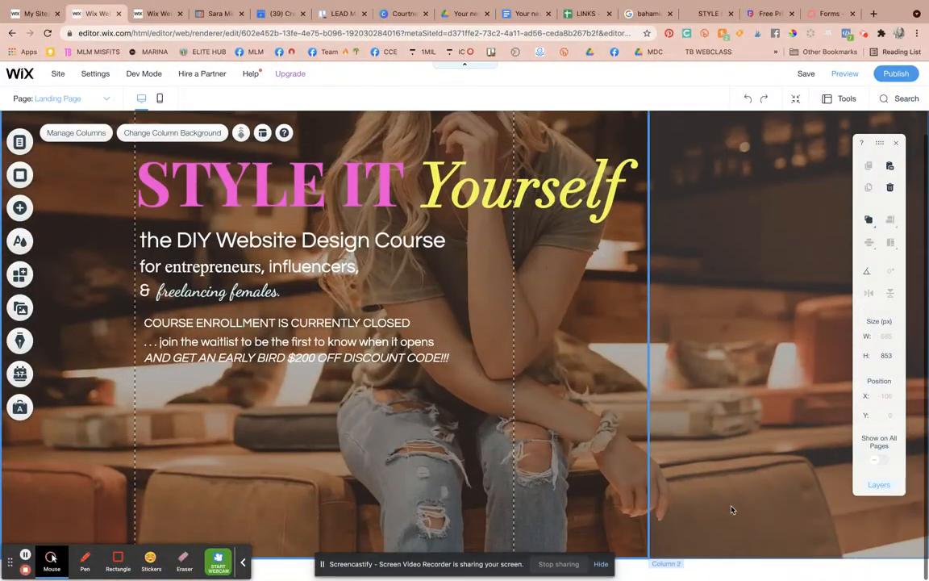
pyautogui.click(685, 564)
pyautogui.click(613, 418)
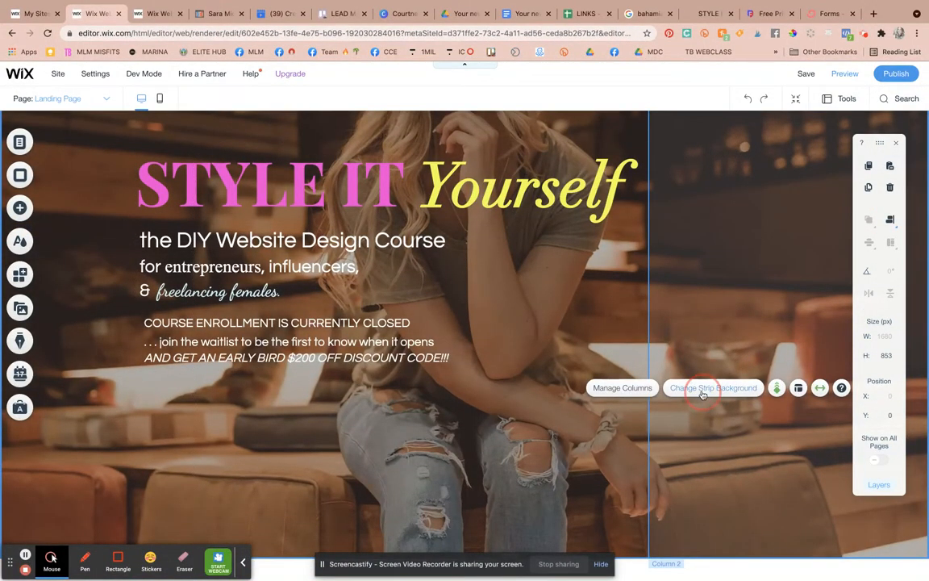
# - Set the hero strip's background image opacity to 66% to darken the photo
pyautogui.click(715, 390)
pyautogui.click(810, 196)
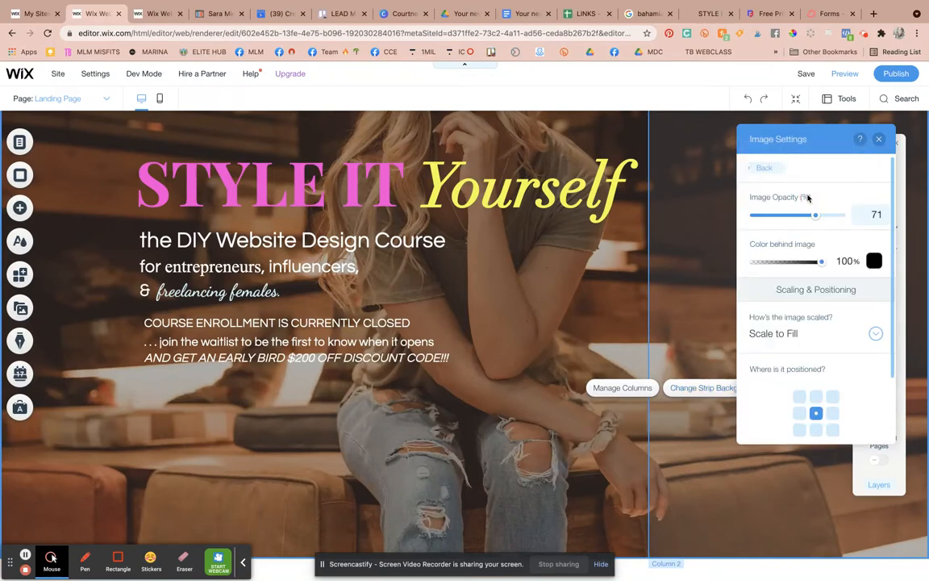
pyautogui.moveTo(815, 213); pyautogui.dragTo(857, 222)
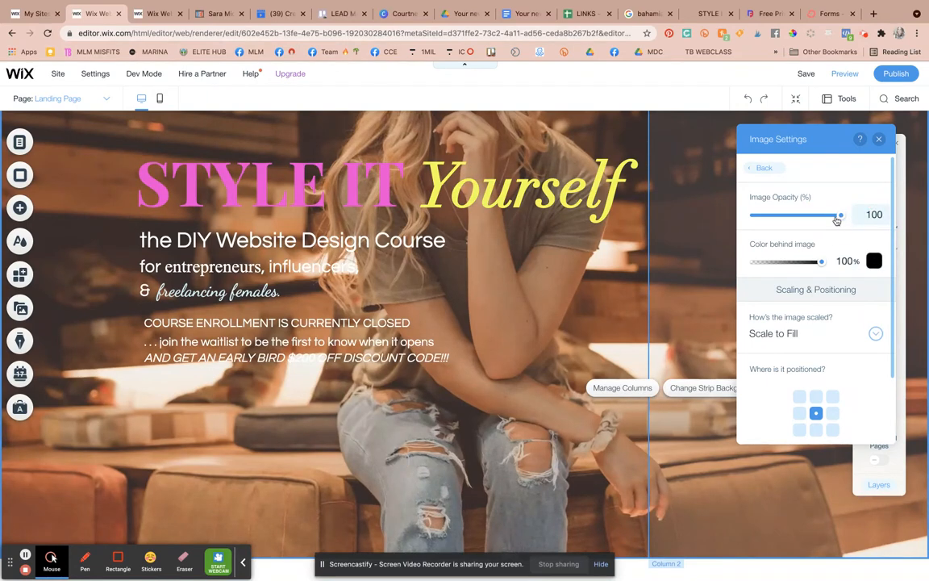
pyautogui.moveTo(838, 220); pyautogui.dragTo(812, 216)
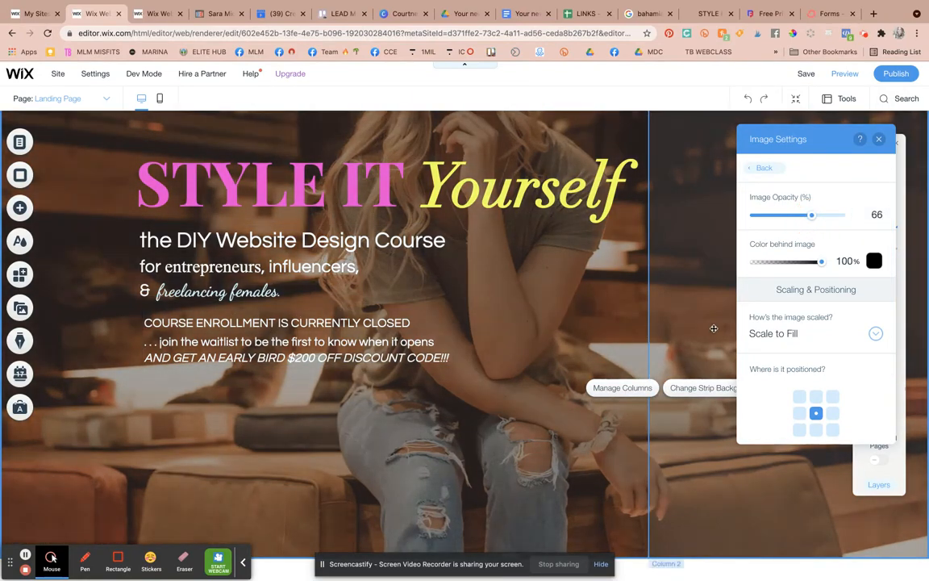
pyautogui.click(880, 139)
pyautogui.click(746, 152)
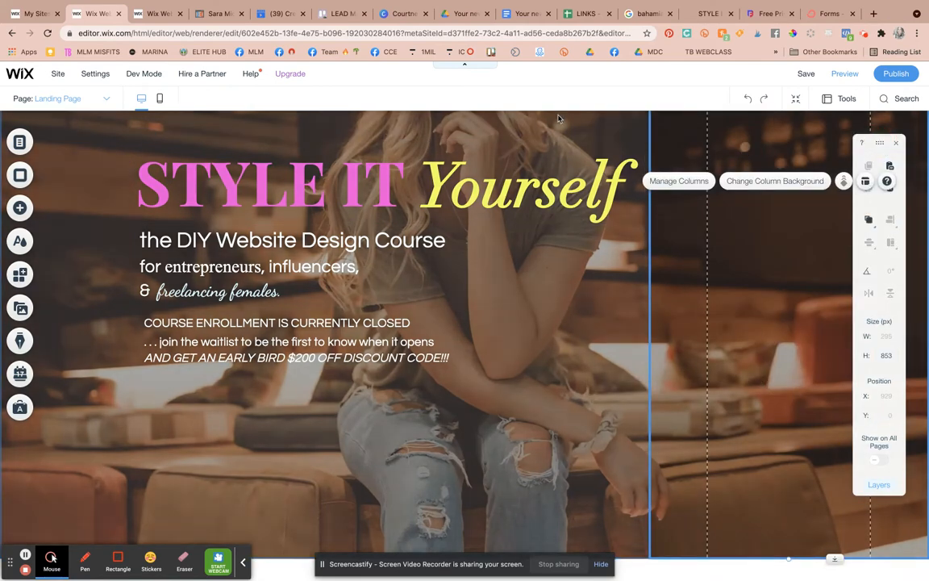
pyautogui.click(558, 118)
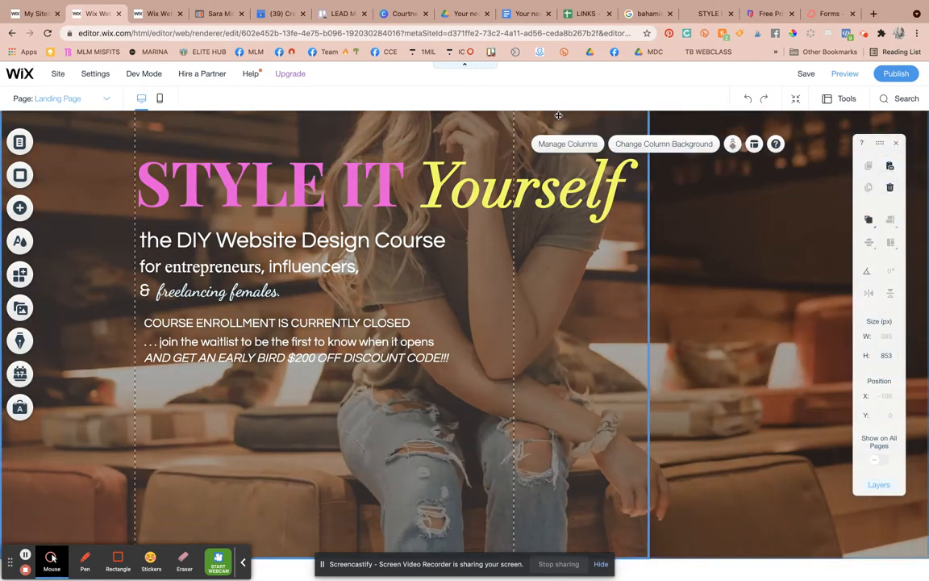
# - Switch to the ConvertKit Landing Pages & Forms browser tab
pyautogui.click(831, 14)
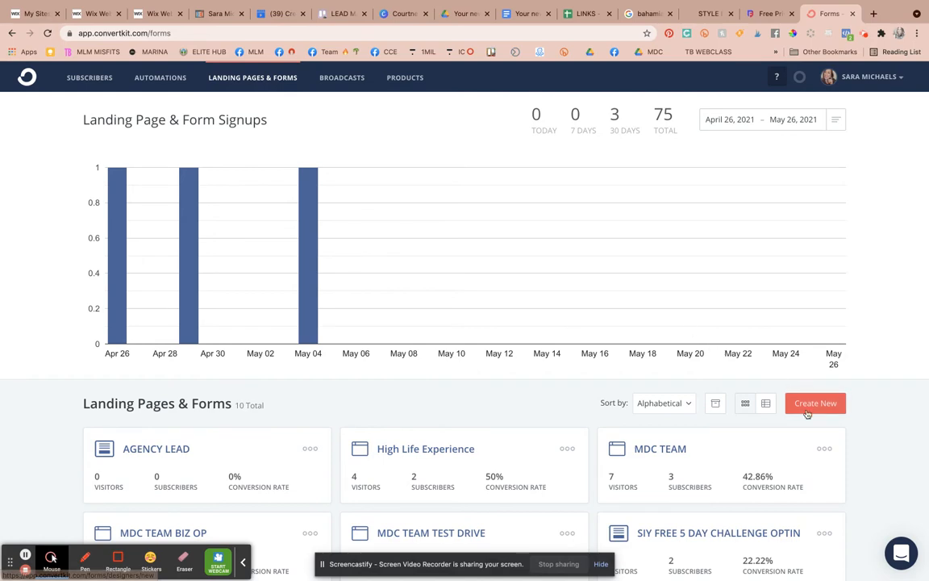
# - Load saramichaels.com/vault in a new tab to view its pink signup form, then return to ConvertKit
pyautogui.click(873, 14)
pyautogui.write('saramichaels.com/vau')
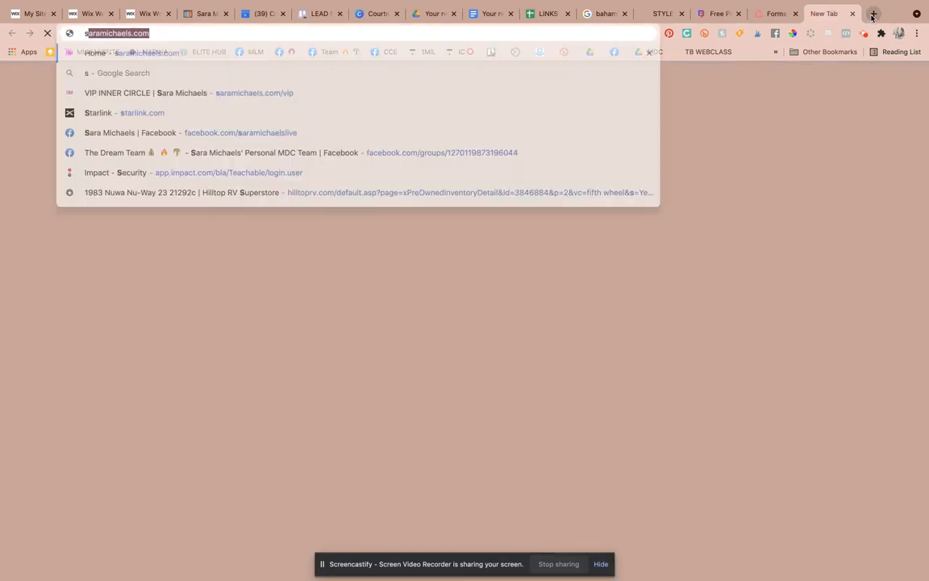
pyautogui.write('lt')
pyautogui.press('Return')
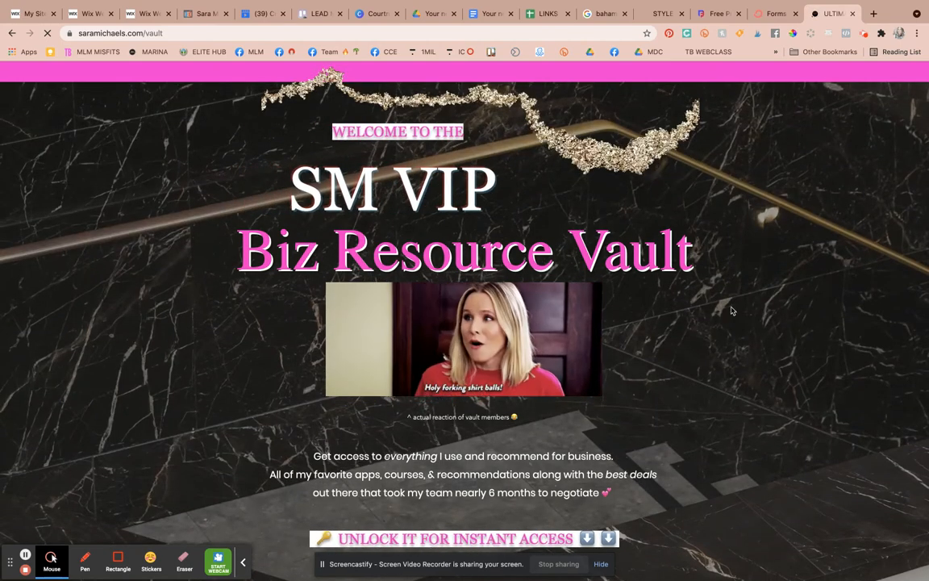
pyautogui.scroll(-3, 732, 311)
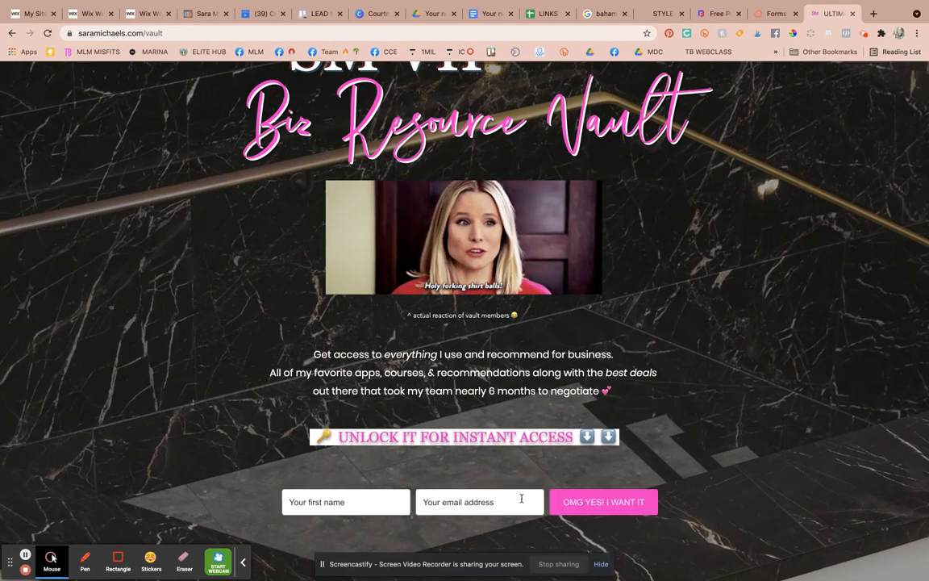
pyautogui.scroll(3, 736, 235)
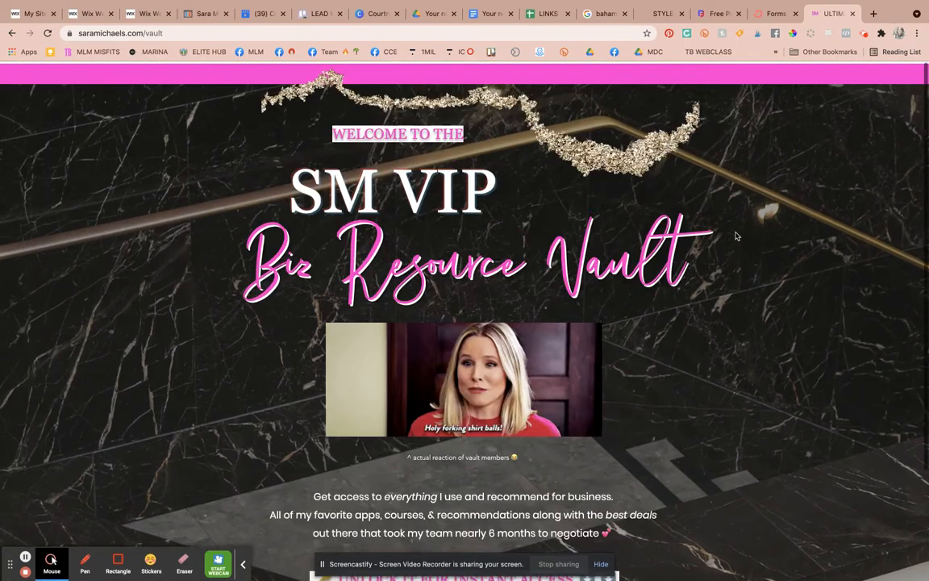
pyautogui.click(774, 15)
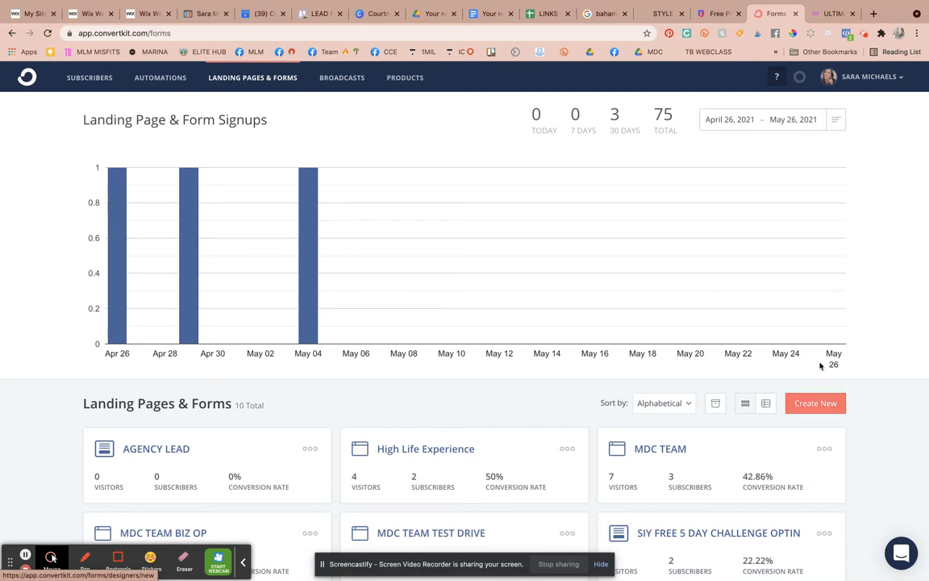
# - Create New on Landing Pages & Forms and pick Form as the type
pyautogui.scroll(-3, 820, 415)
pyautogui.scroll(3, 818, 418)
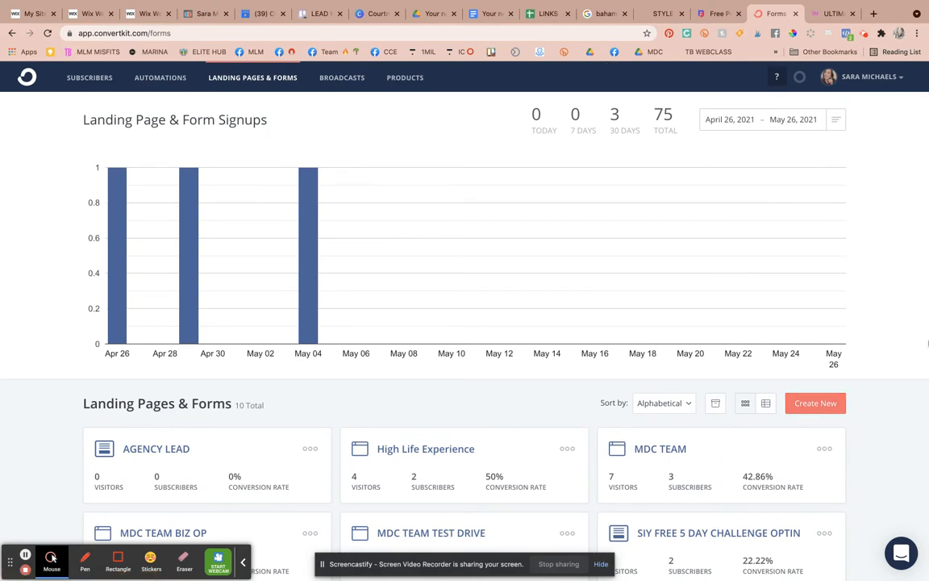
pyautogui.click(823, 407)
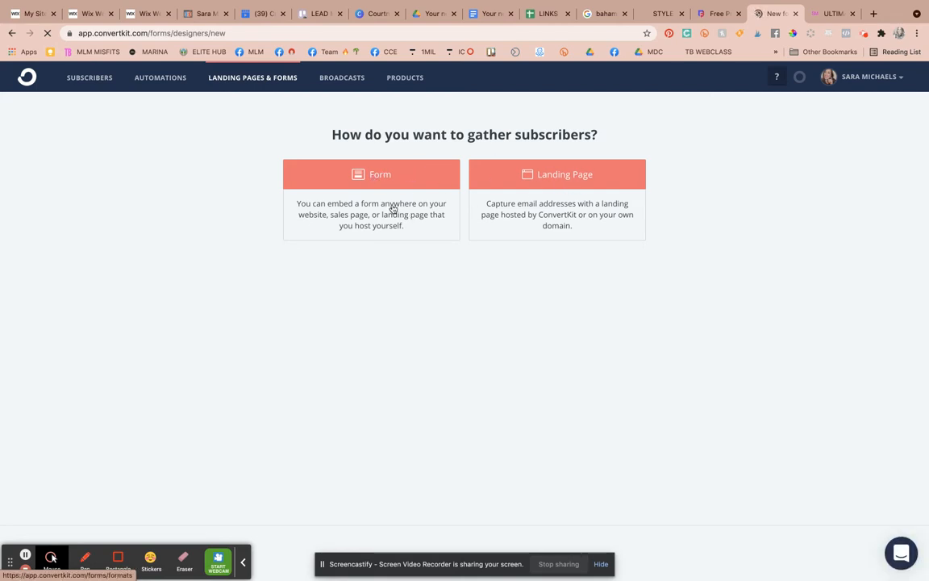
pyautogui.click(310, 165)
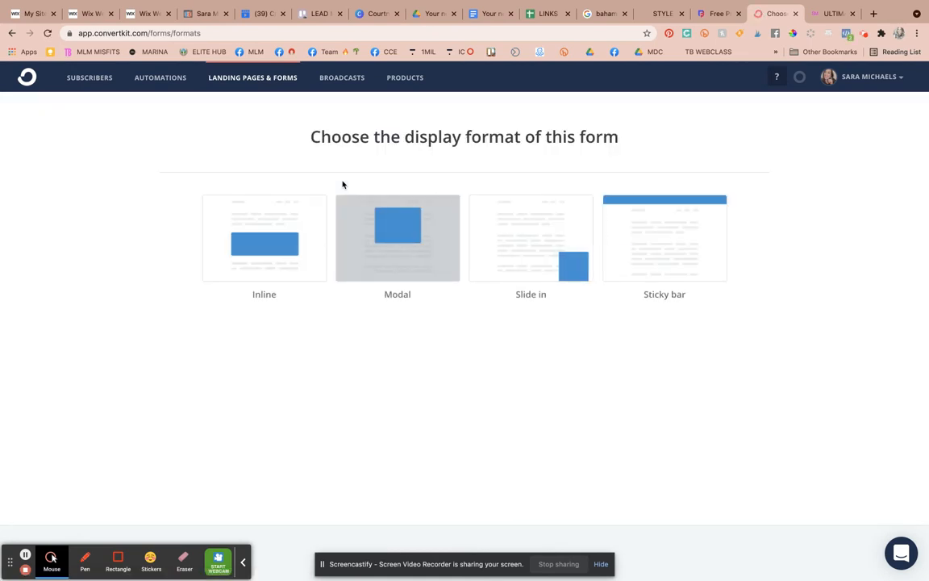
# - Choose the Inline format and build the form from the Clare template
pyautogui.click(269, 250)
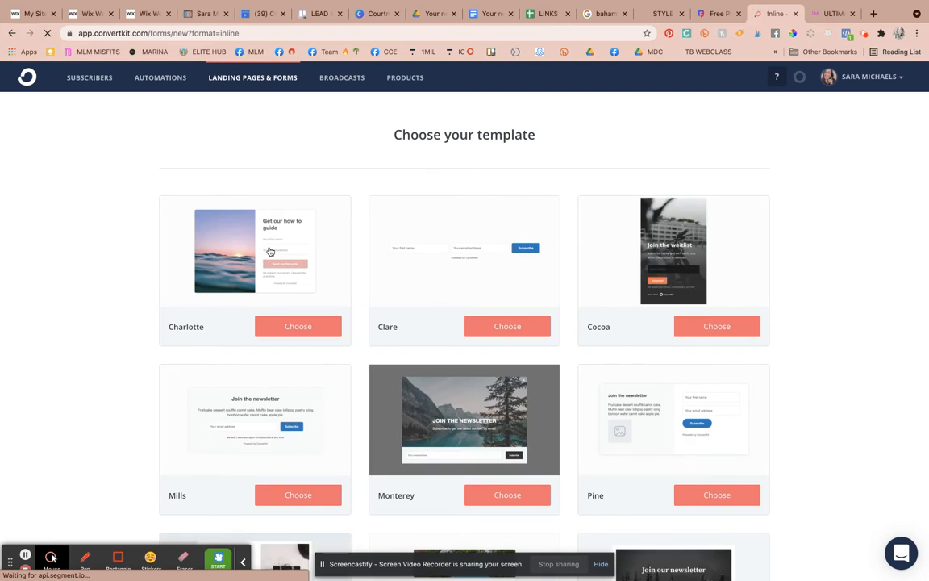
pyautogui.click(506, 327)
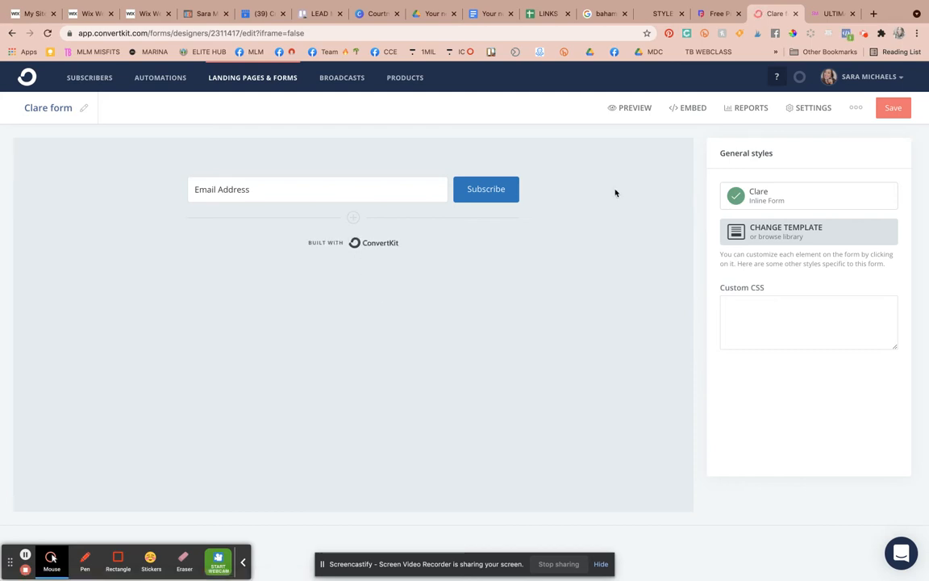
# - Change the form title from 'Clare form' to 'SIY - Waitlist'
pyautogui.click(84, 107)
pyautogui.click(88, 109)
pyautogui.write('SIY')
pyautogui.moveTo(106, 110); pyautogui.dragTo(3, 109)
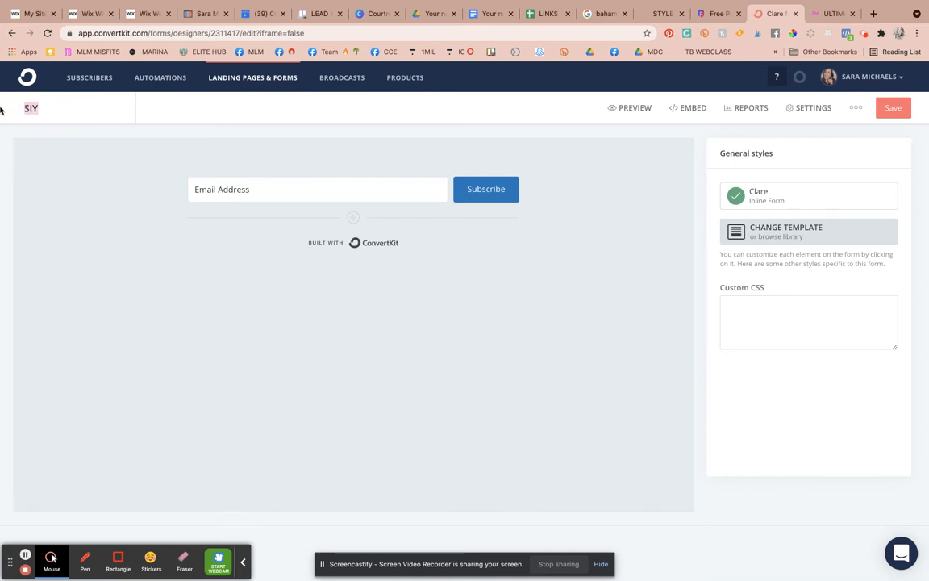
pyautogui.click(62, 113)
pyautogui.write('- Waitlist')
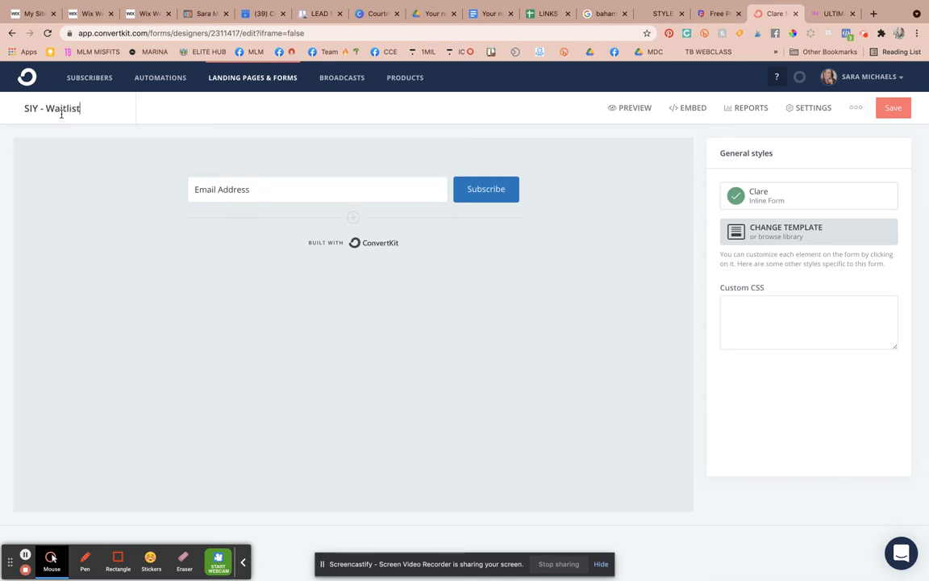
pyautogui.press('Return')
# - Hide the Built with ConvertKit badge and add a field saved as the First Name custom field
pyautogui.click(355, 244)
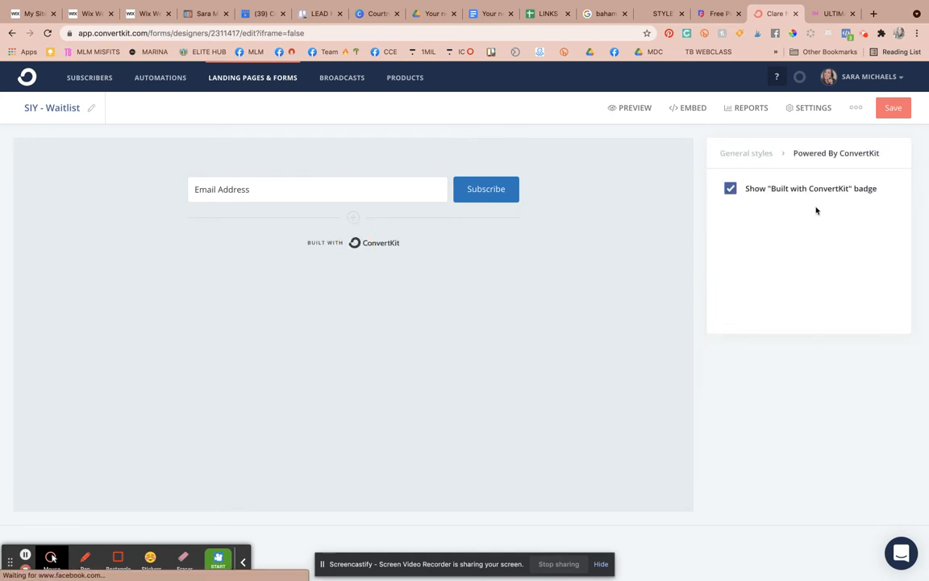
pyautogui.click(731, 190)
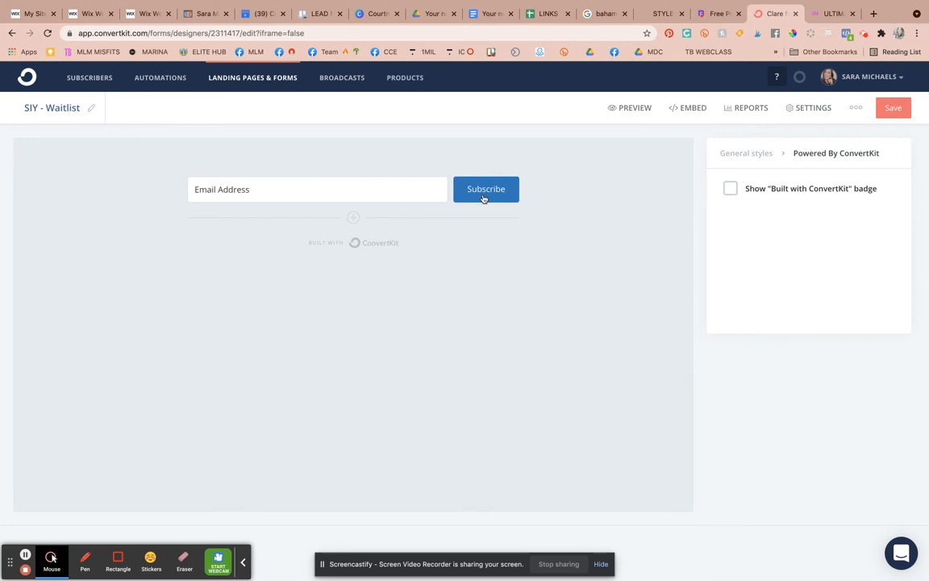
pyautogui.click(402, 189)
pyautogui.click(352, 217)
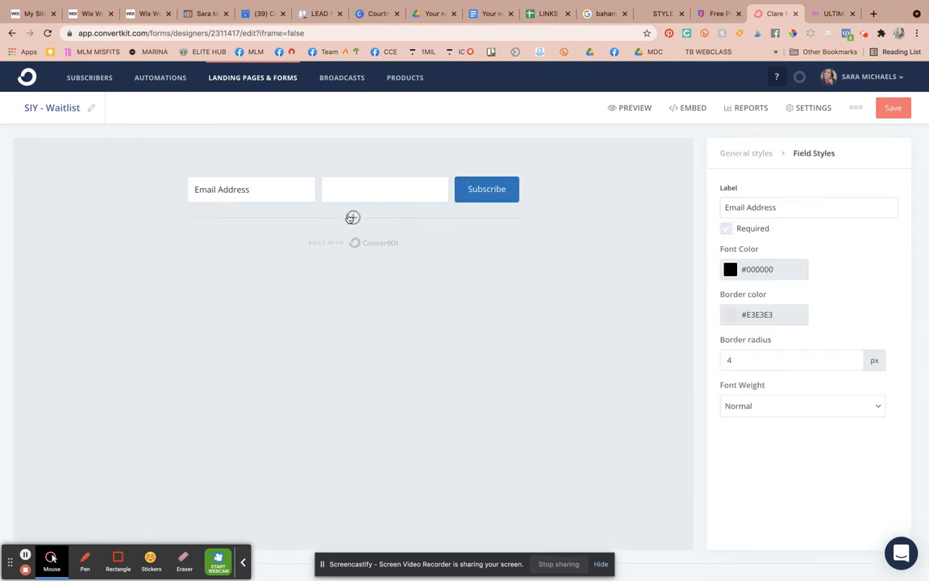
pyautogui.click(334, 184)
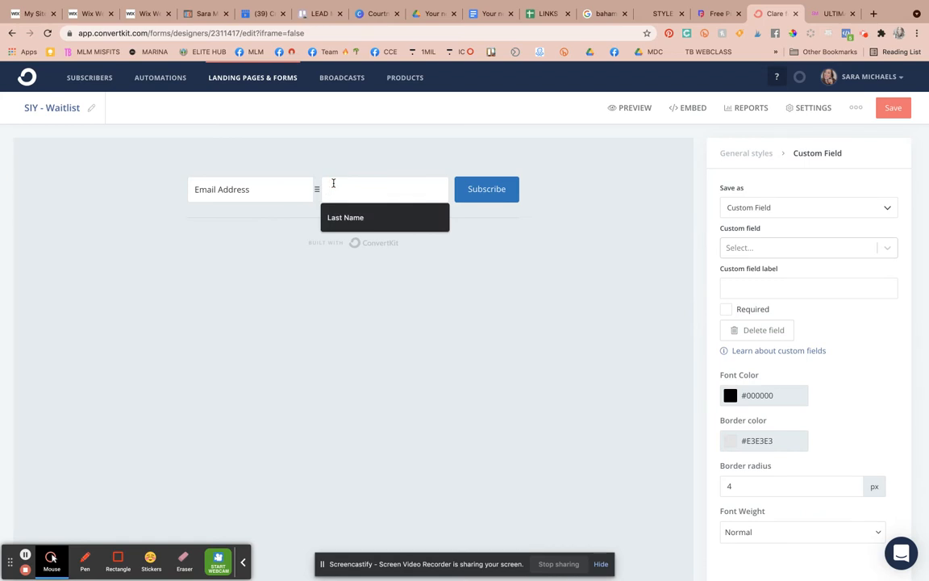
pyautogui.write('First Name')
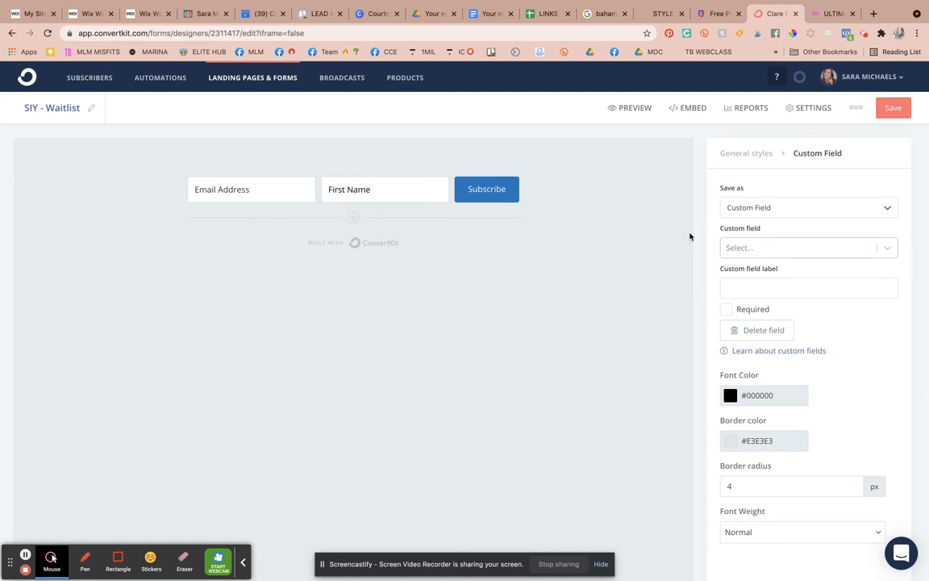
pyautogui.click(888, 207)
pyautogui.click(888, 207)
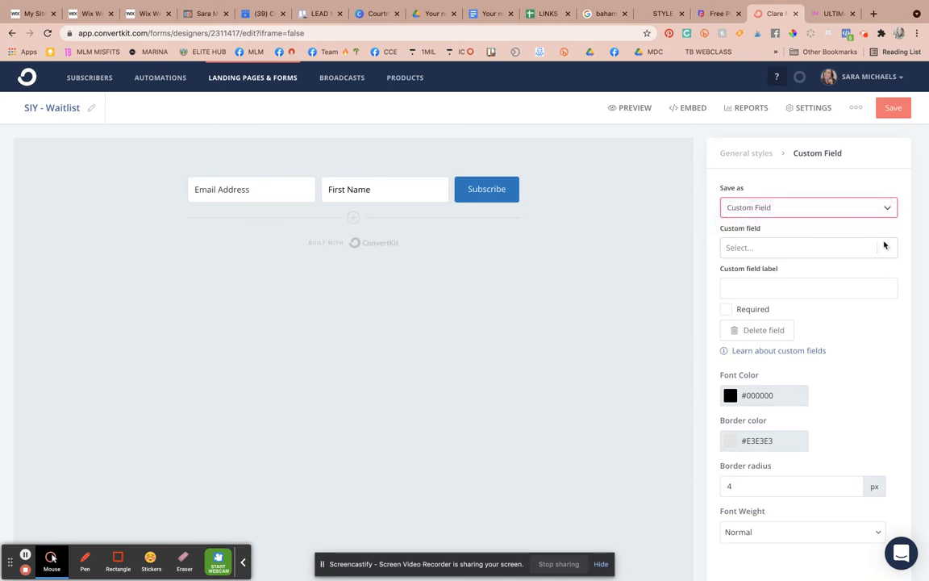
pyautogui.click(884, 247)
pyautogui.click(783, 272)
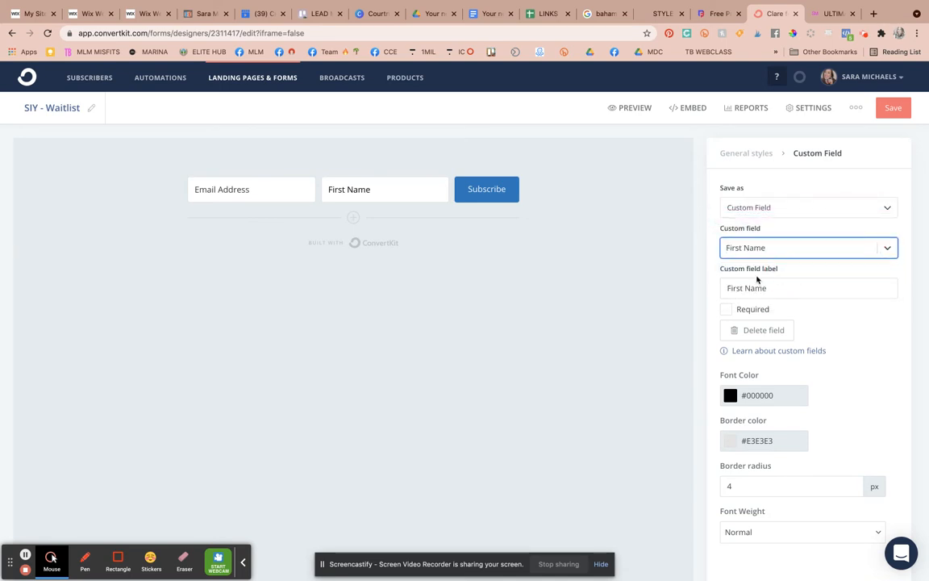
# - Make First Name required and move it ahead of the Email Address field
pyautogui.click(729, 309)
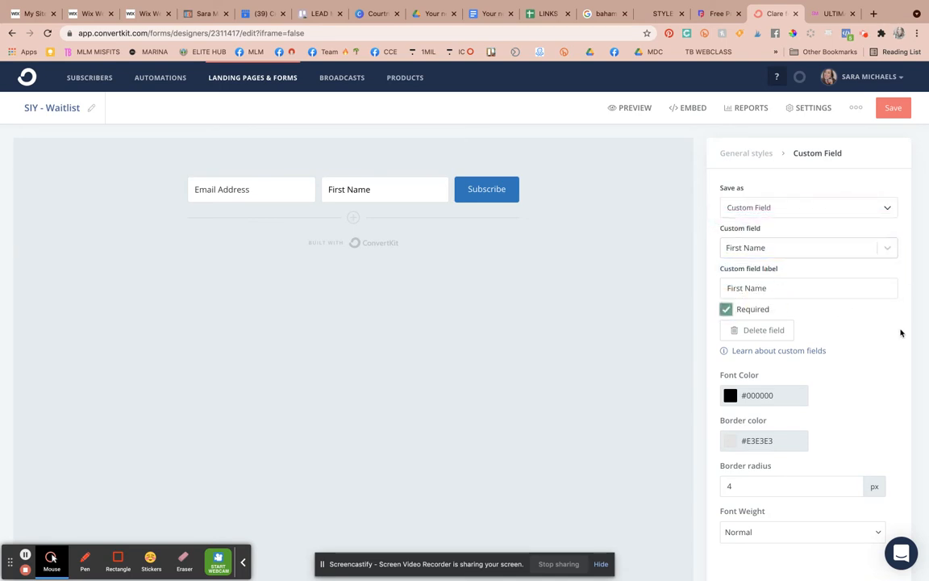
pyautogui.scroll(-2, 901, 332)
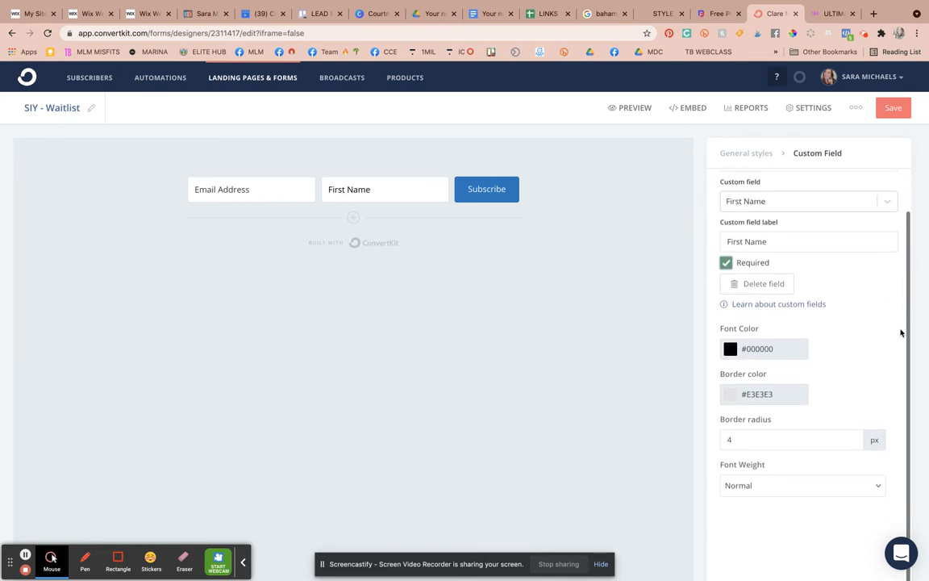
pyautogui.scroll(2, 900, 332)
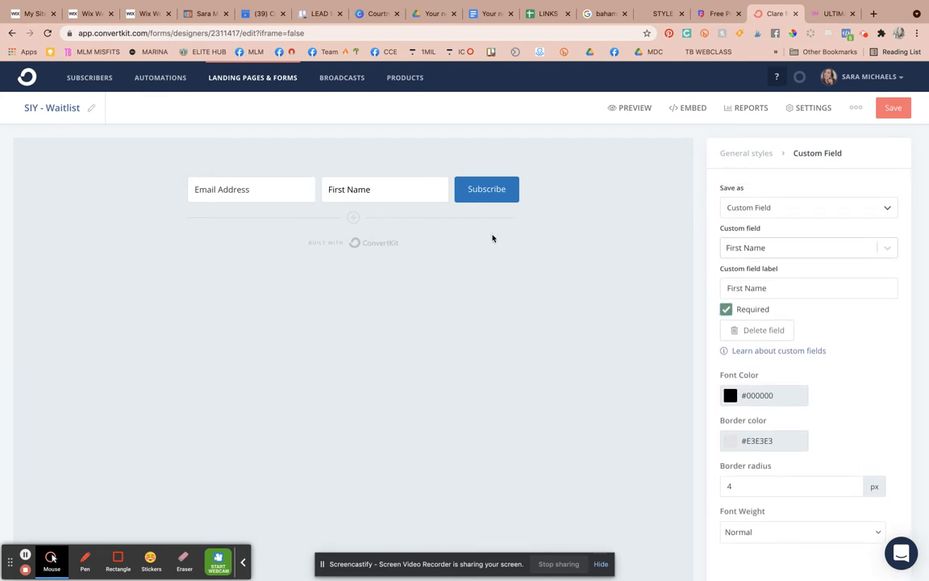
pyautogui.click(316, 191)
pyautogui.moveTo(316, 190); pyautogui.dragTo(196, 194)
pyautogui.click(502, 193)
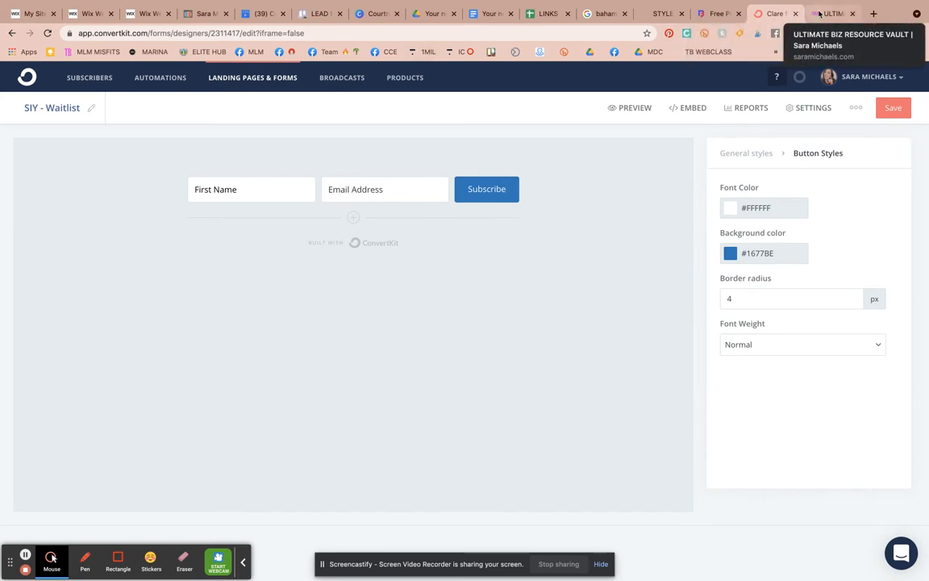
# - On the vault page tab, get the ColorPick eyedropper extension running past its error message
pyautogui.click(821, 13)
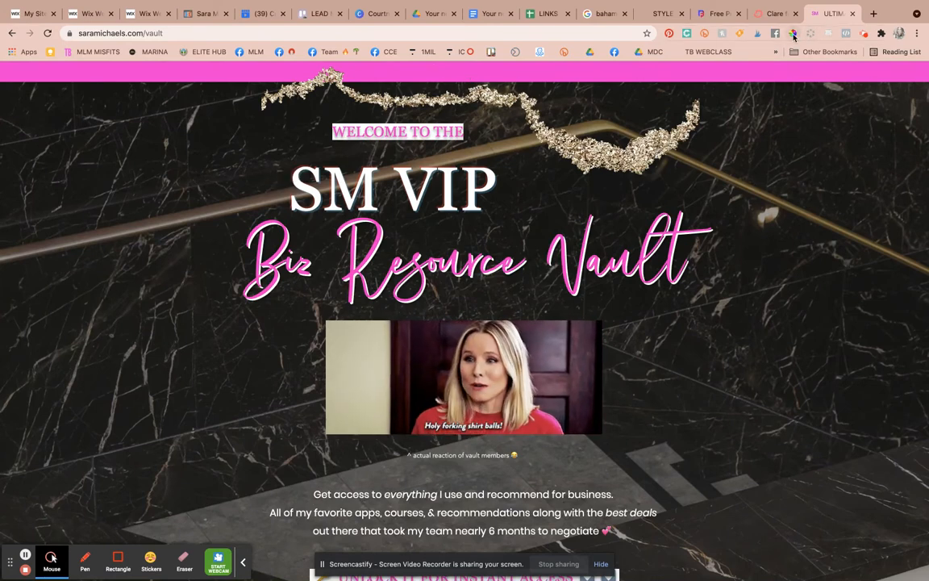
pyautogui.click(794, 34)
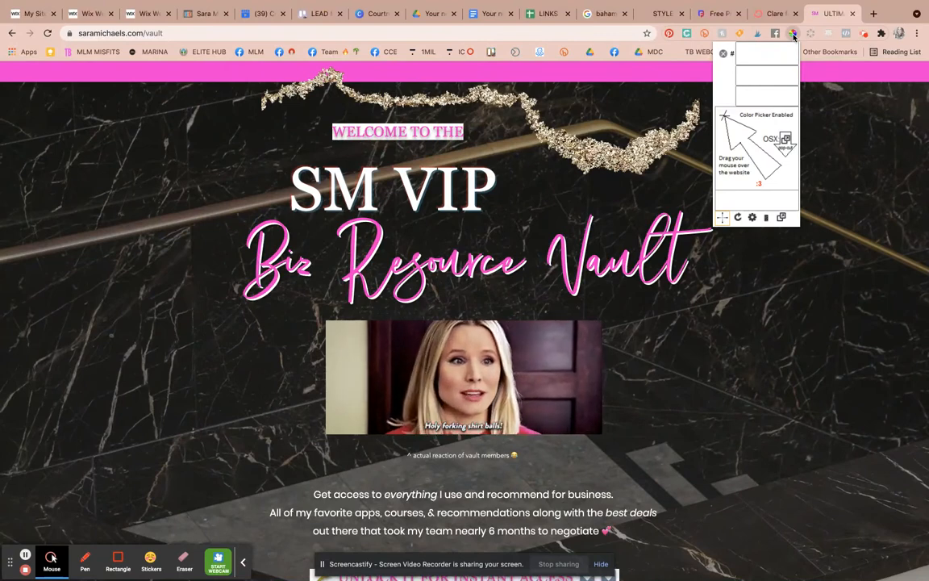
pyautogui.click(793, 34)
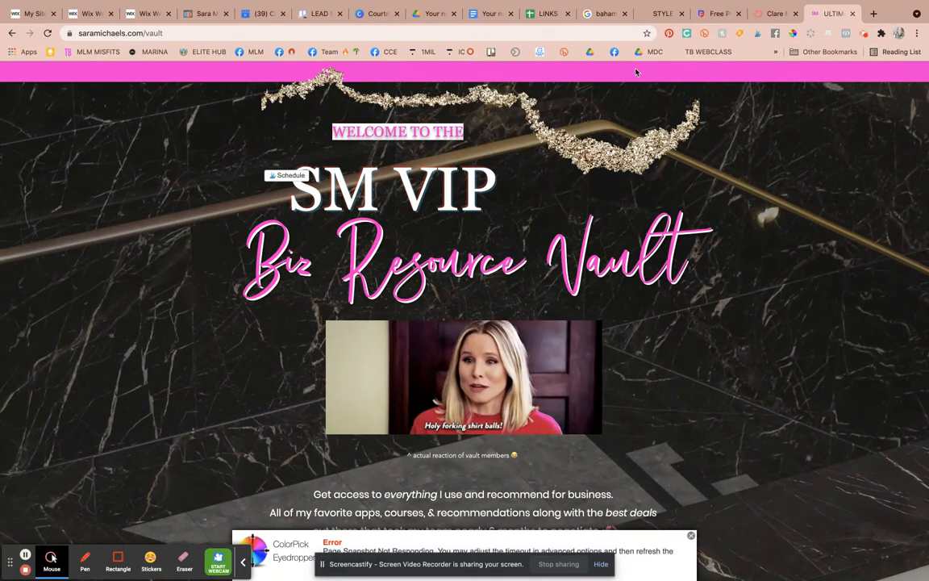
pyautogui.click(798, 34)
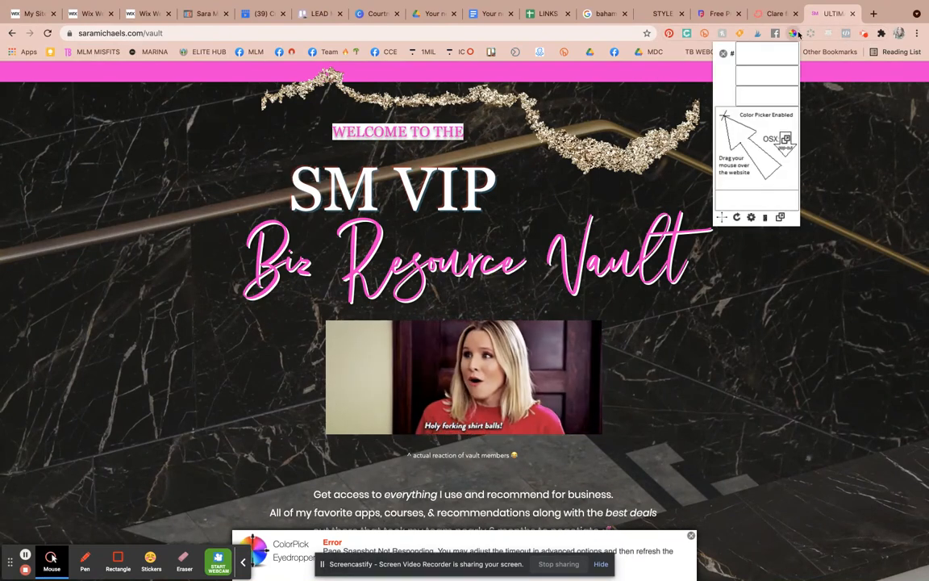
pyautogui.click(678, 75)
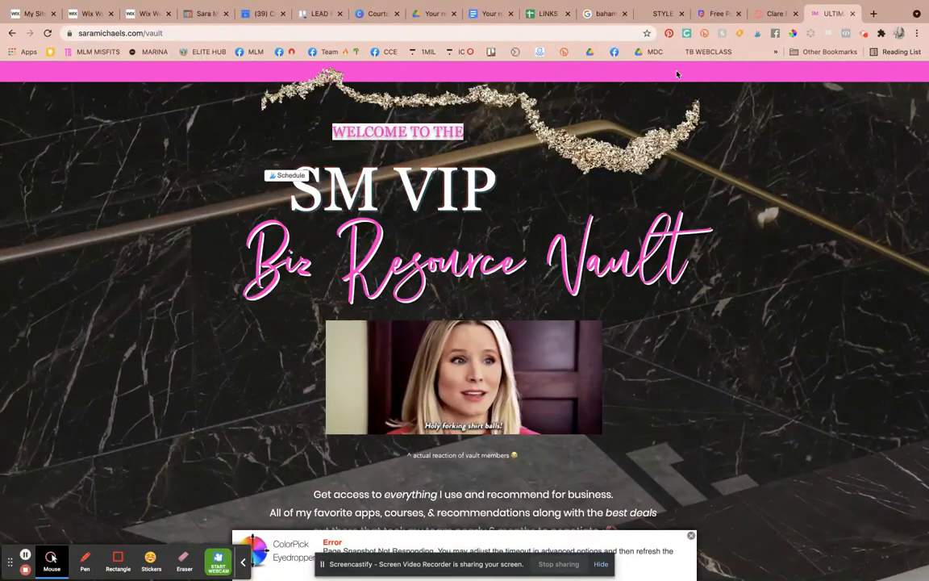
pyautogui.click(793, 34)
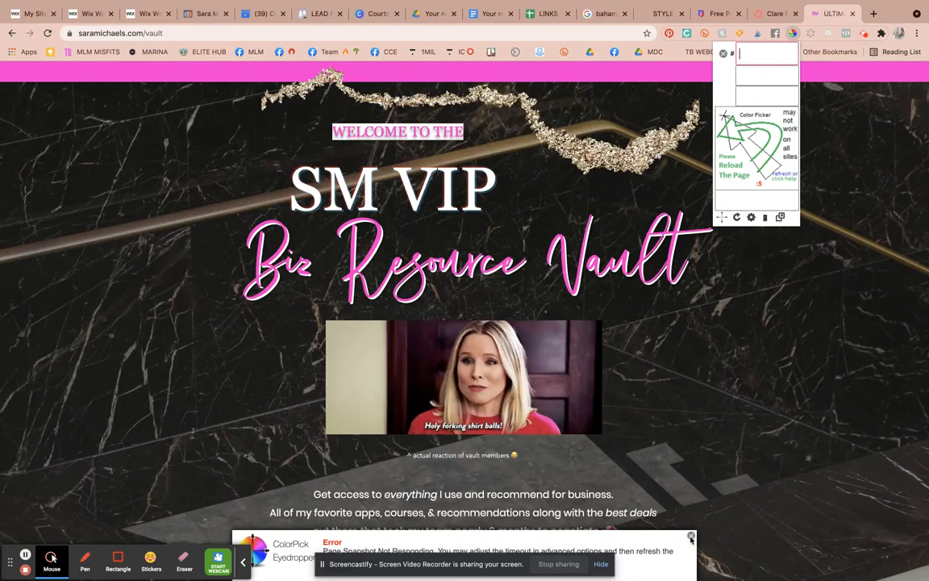
pyautogui.click(690, 536)
pyautogui.scroll(-1, 691, 537)
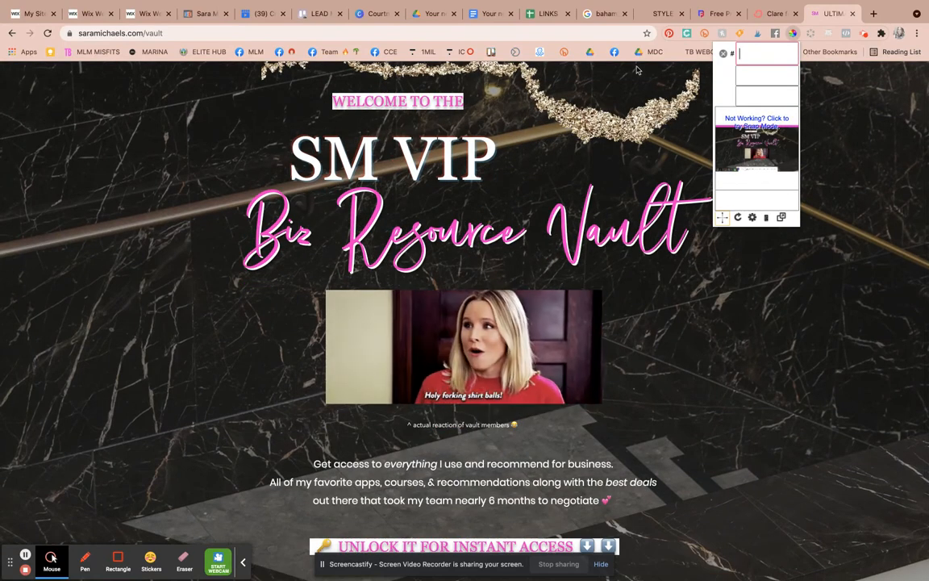
# - Sample the vault page's pink top bar as FF07D8 and return to the ConvertKit editor
pyautogui.click(724, 53)
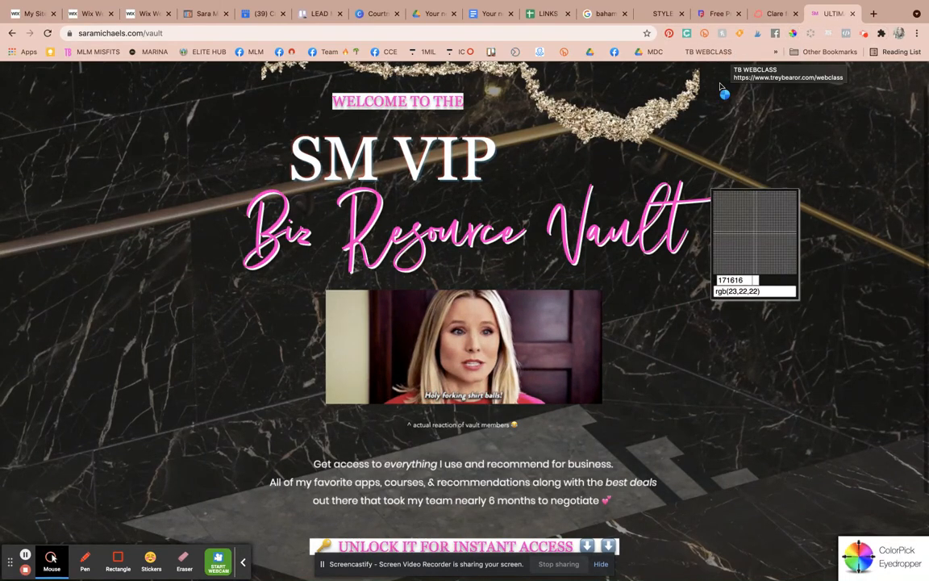
pyautogui.scroll(2, 722, 161)
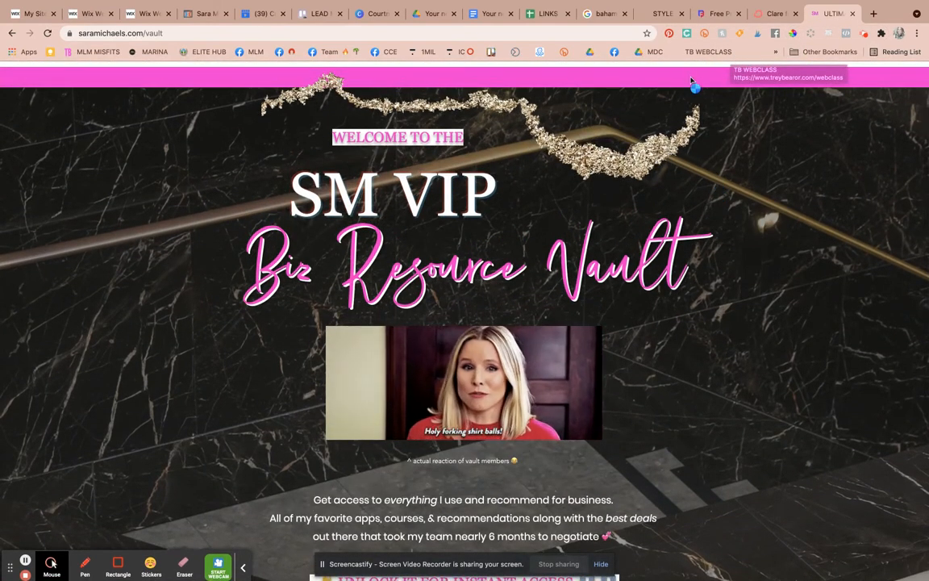
pyautogui.scroll(-1, 689, 80)
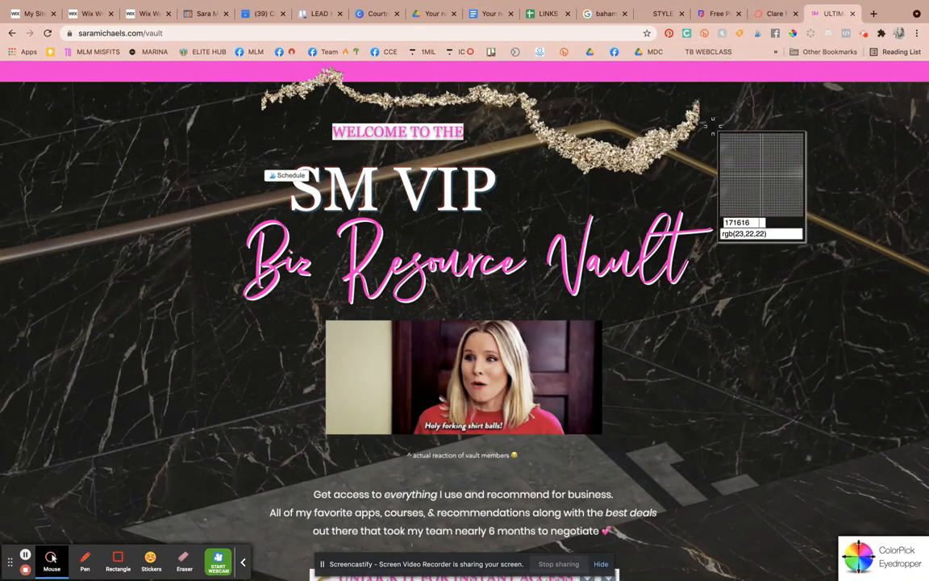
pyautogui.click(706, 70)
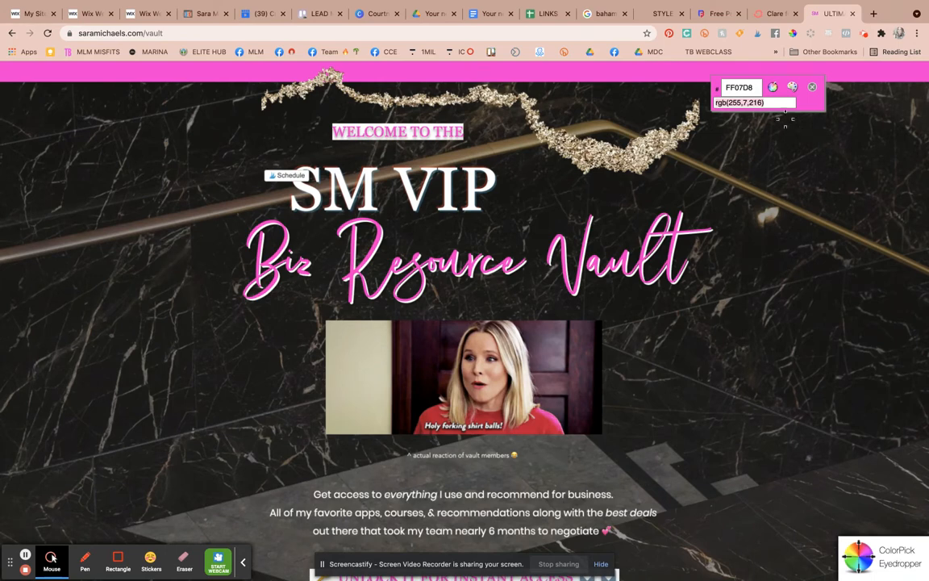
pyautogui.click(771, 13)
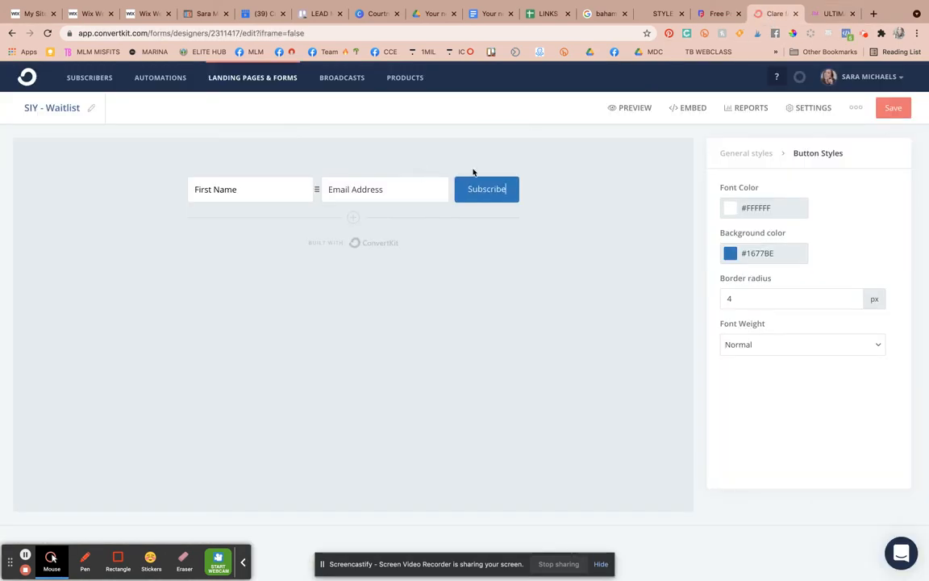
# - Sample the vault page's pink and set the Subscribe button's background color to #FF07D8
pyautogui.click(731, 253)
pyautogui.doubleClick(789, 254)
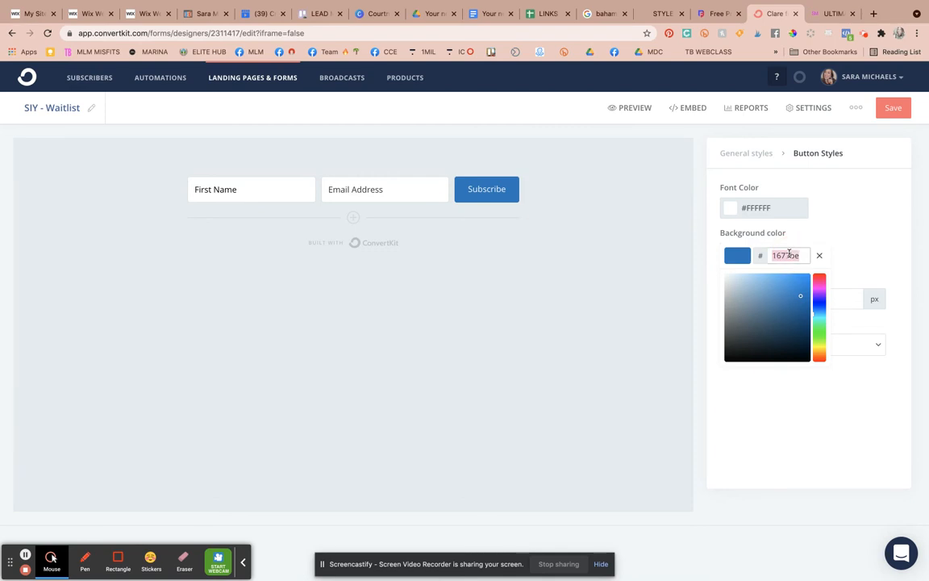
pyautogui.click(831, 14)
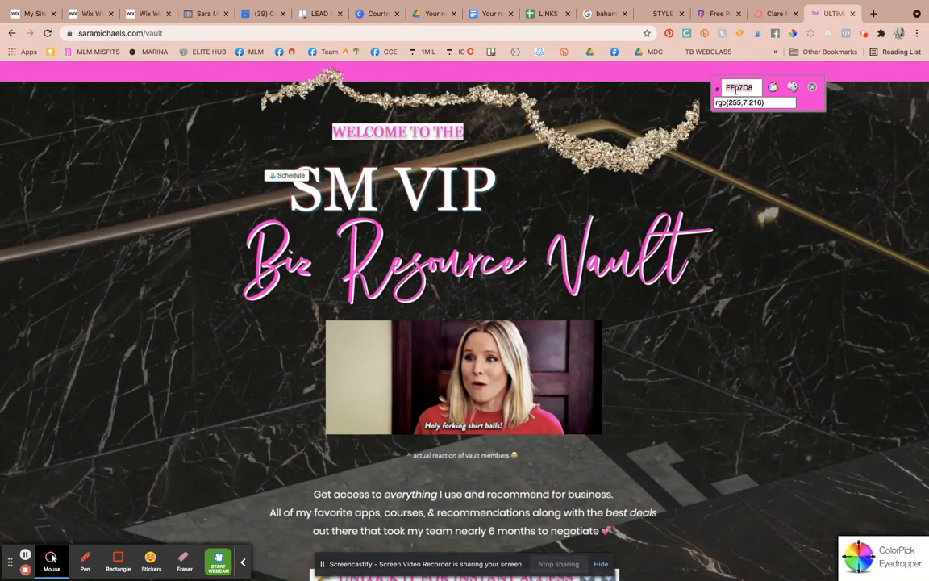
pyautogui.click(762, 16)
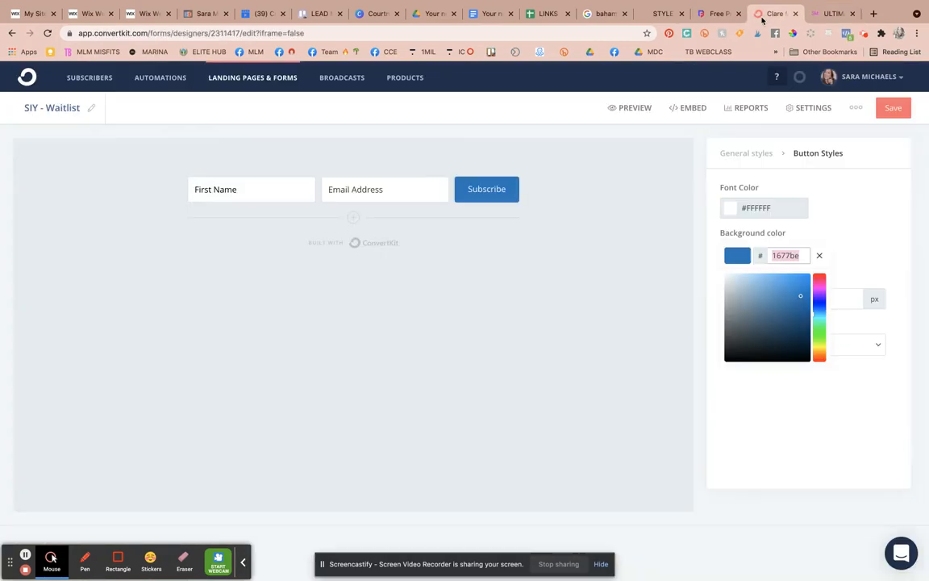
pyautogui.click(905, 217)
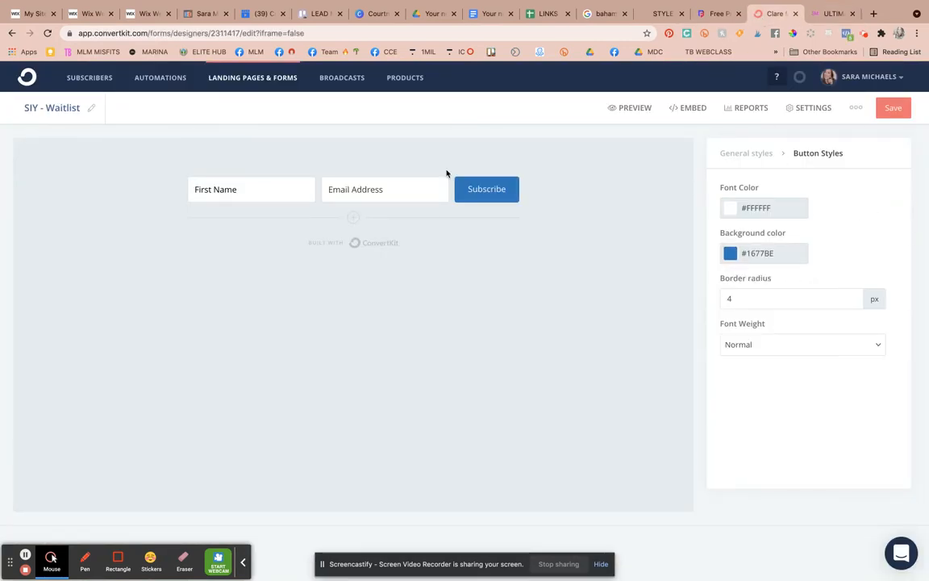
pyautogui.click(766, 258)
pyautogui.doubleClick(788, 255)
pyautogui.write('FF07C8')
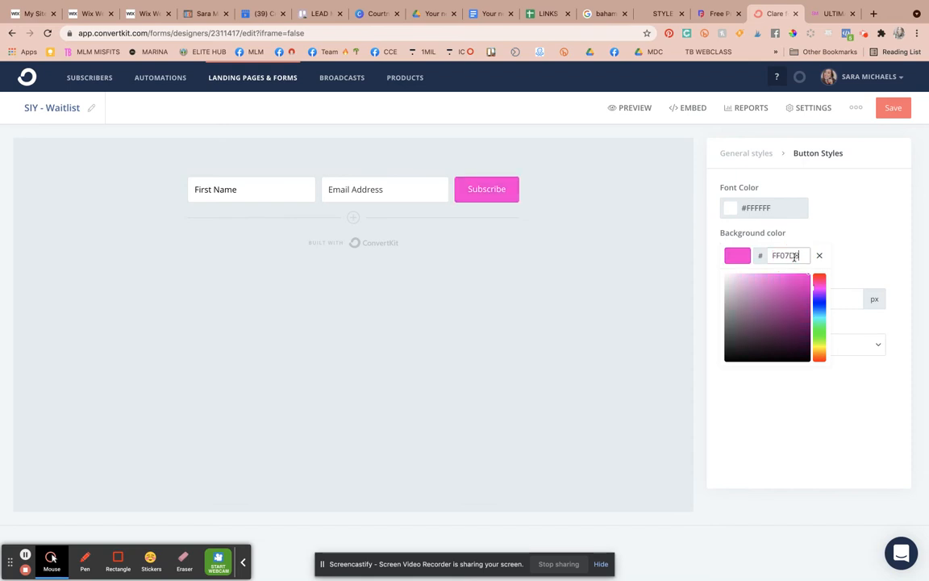
pyautogui.click(852, 236)
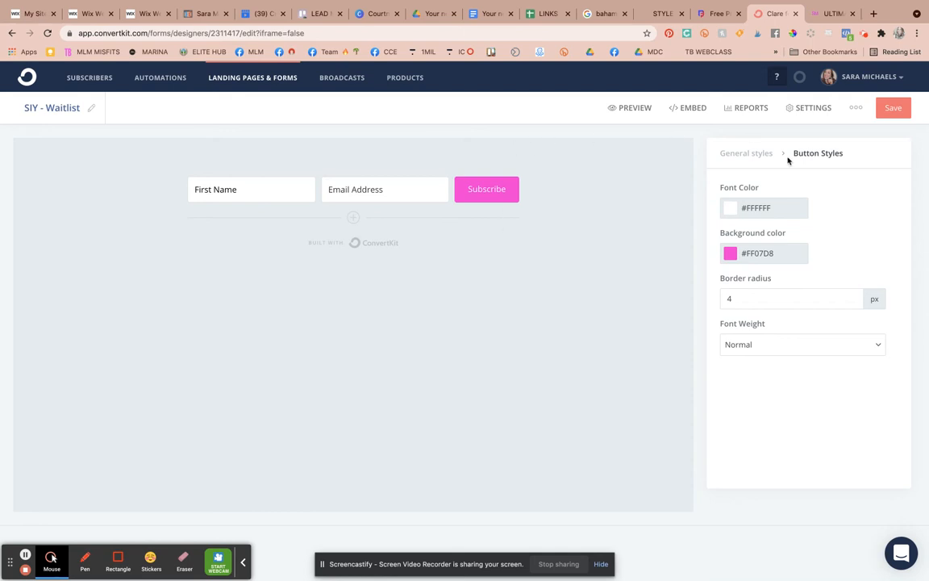
# - Replace the button's Subscribe label with 'Yes! Sign Me Up', discarding a trial 'Yes! Join Waitlist'
pyautogui.doubleClick(504, 194)
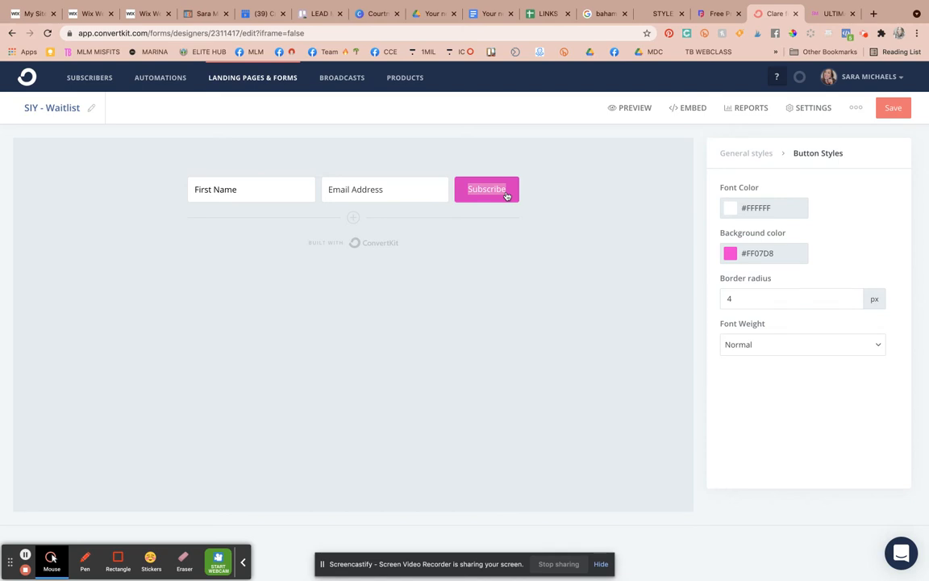
pyautogui.press('BackSpace')
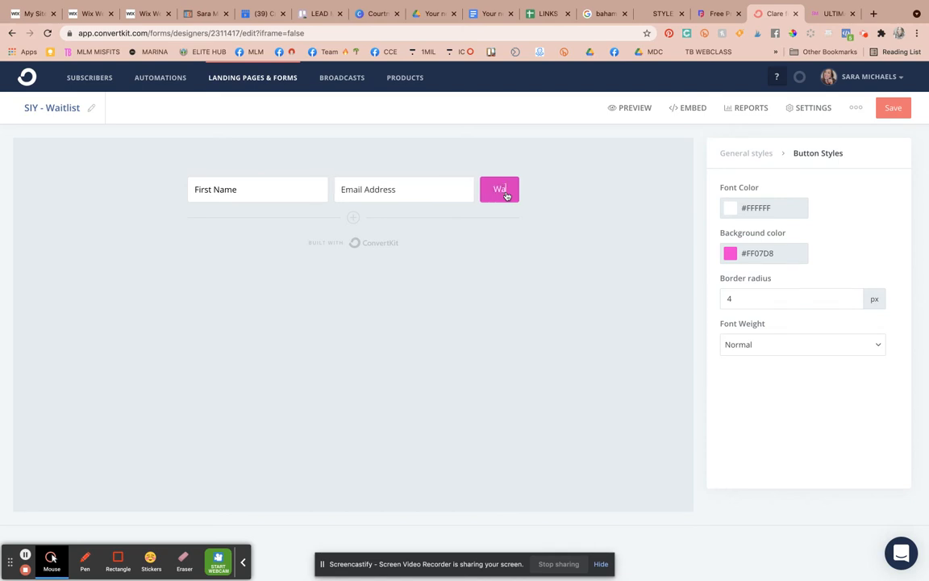
pyautogui.write('Yes! Join Waitlist')
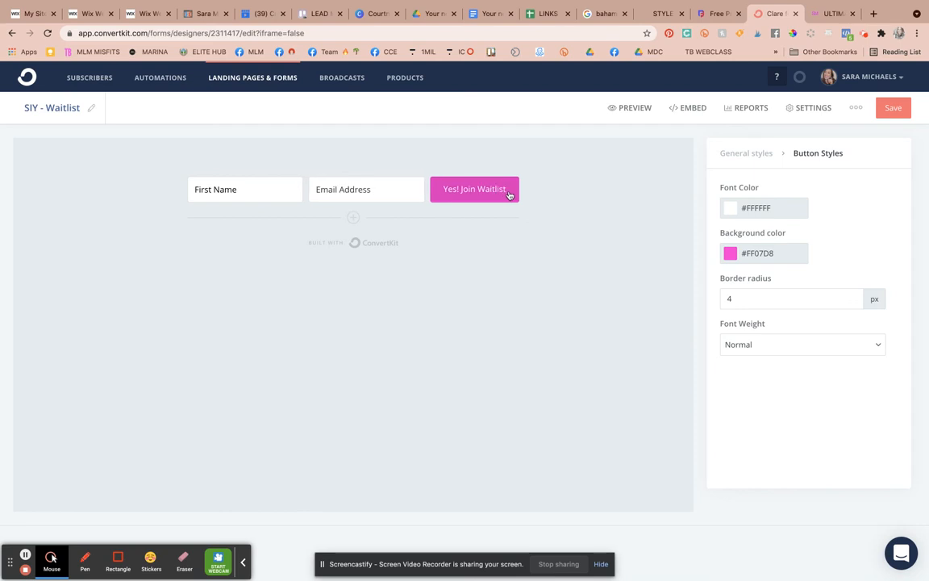
pyautogui.doubleClick(481, 196)
pyautogui.press('BackSpace')
pyautogui.press('BackSpace')
pyautogui.press('BackSpace')
pyautogui.press('BackSpace')
pyautogui.press('BackSpace')
pyautogui.press('BackSpace')
pyautogui.press('BackSpace')
pyautogui.press('BackSpace')
pyautogui.press('BackSpace')
pyautogui.press('BackSpace')
pyautogui.press('BackSpace')
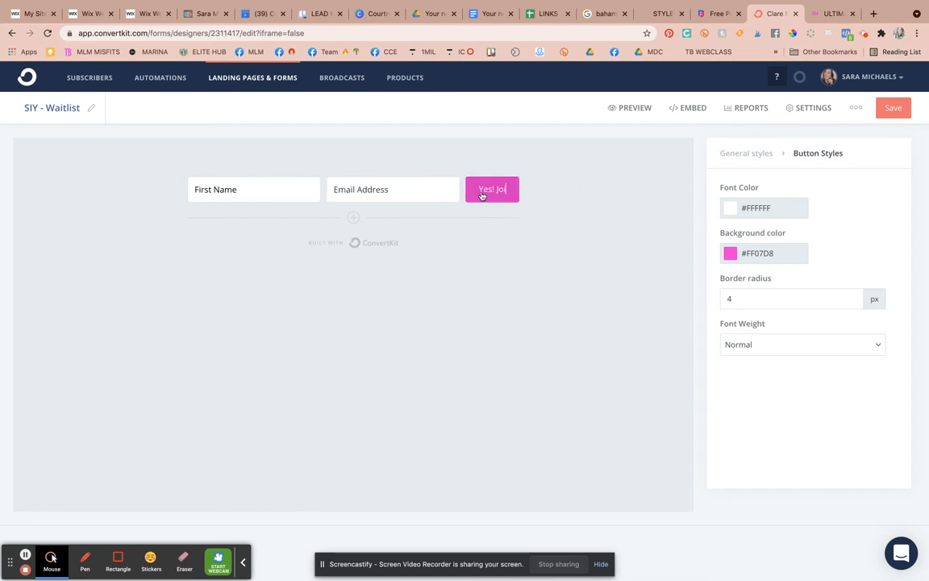
pyautogui.write('Yes! Sign Me Up')
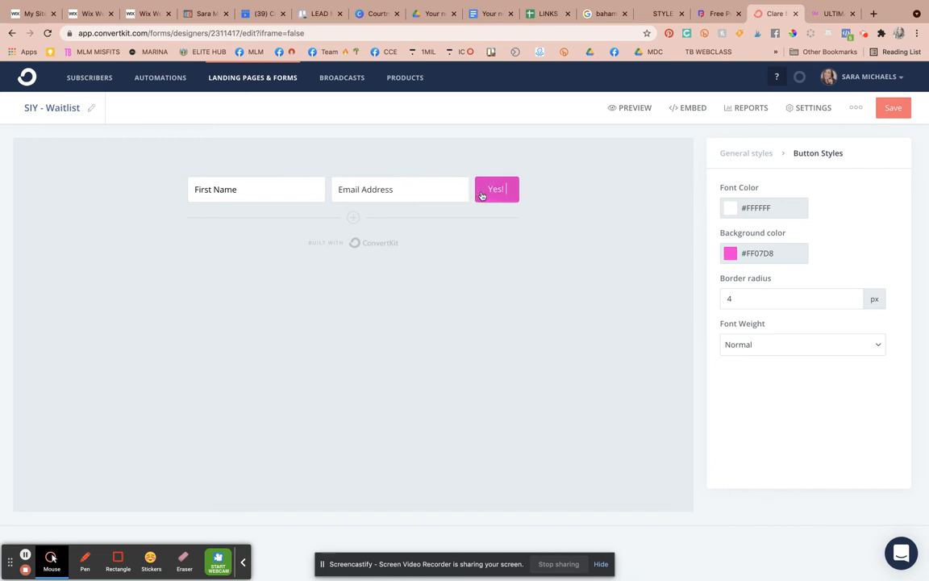
pyautogui.click(573, 216)
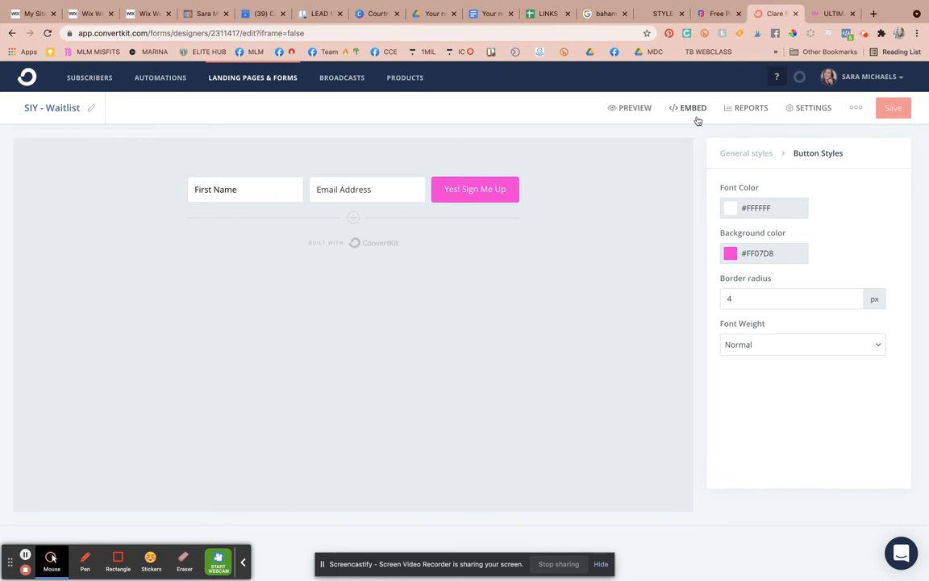
# - Rewrite the form settings' success message to 'Success! You are on the waitlist.' and save it
pyautogui.click(810, 107)
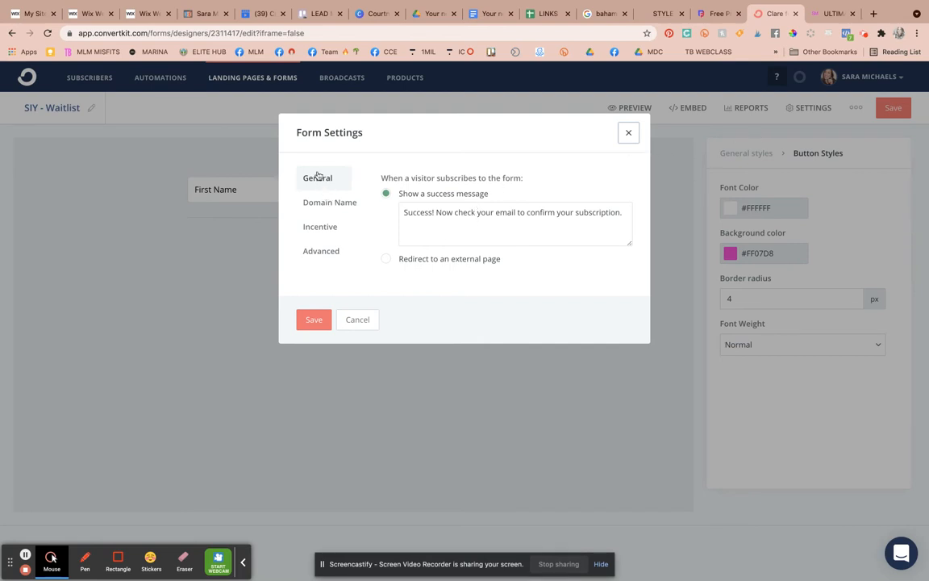
pyautogui.click(457, 214)
pyautogui.click(674, 218)
pyautogui.click(802, 108)
pyautogui.moveTo(438, 212); pyautogui.dragTo(645, 215)
pyautogui.write("You're ")
pyautogui.write(' are on the waitlist.')
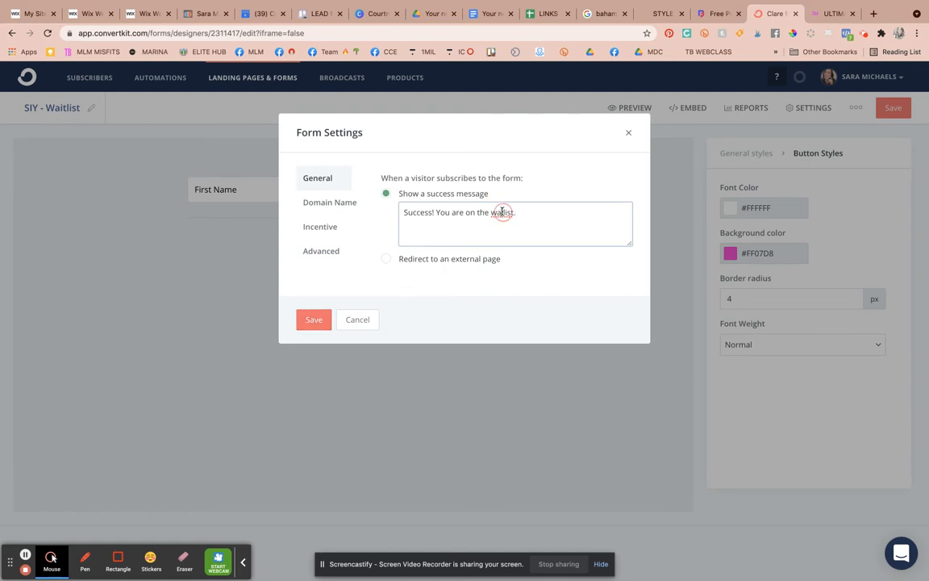
pyautogui.write('t')
pyautogui.tripleClick(484, 211)
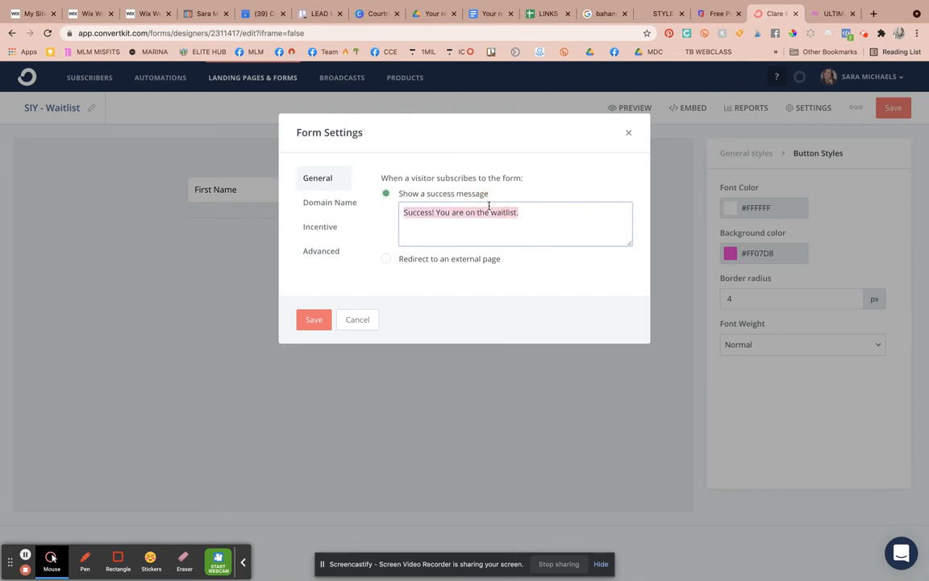
pyautogui.click(309, 319)
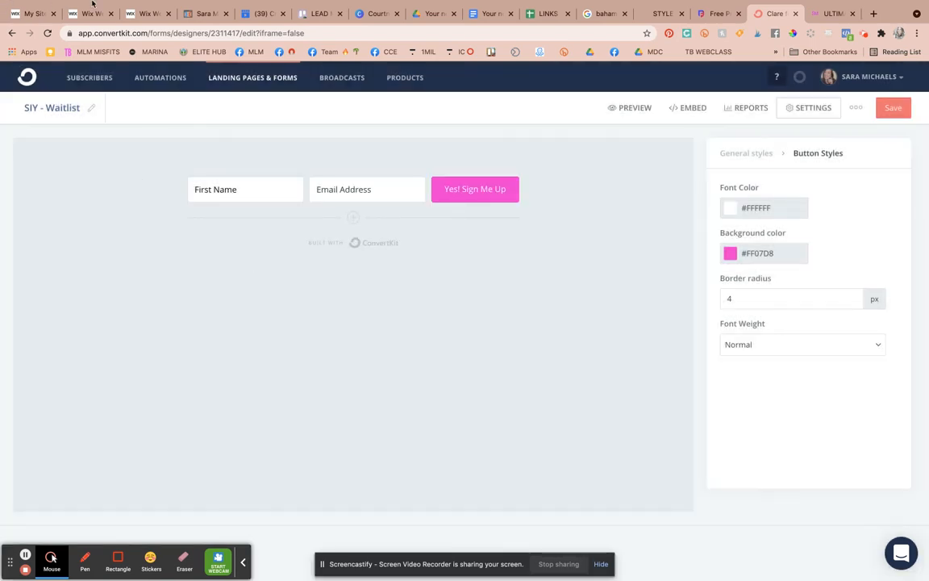
# - Glance at the Wix landing page and vault tabs, then save the SIY - Waitlist form
pyautogui.click(145, 14)
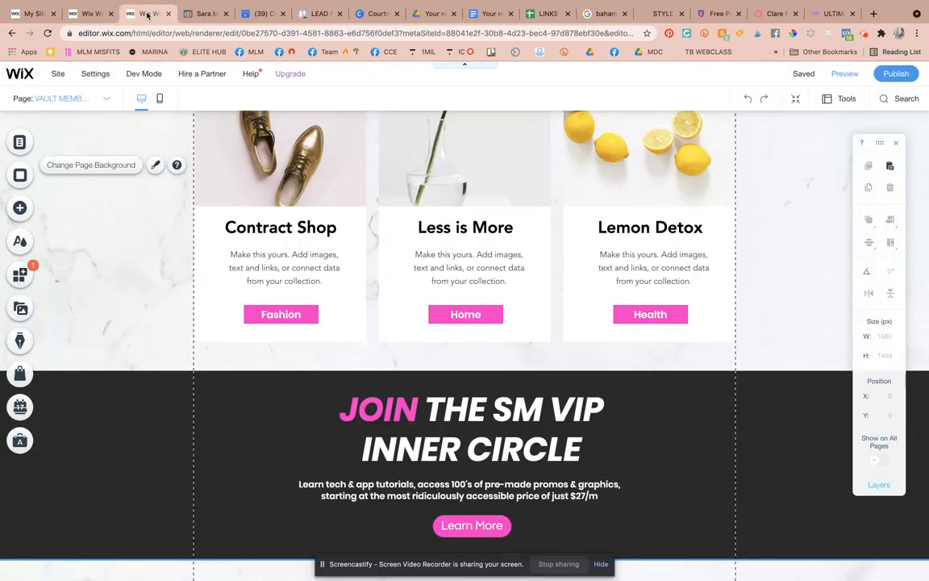
pyautogui.click(87, 14)
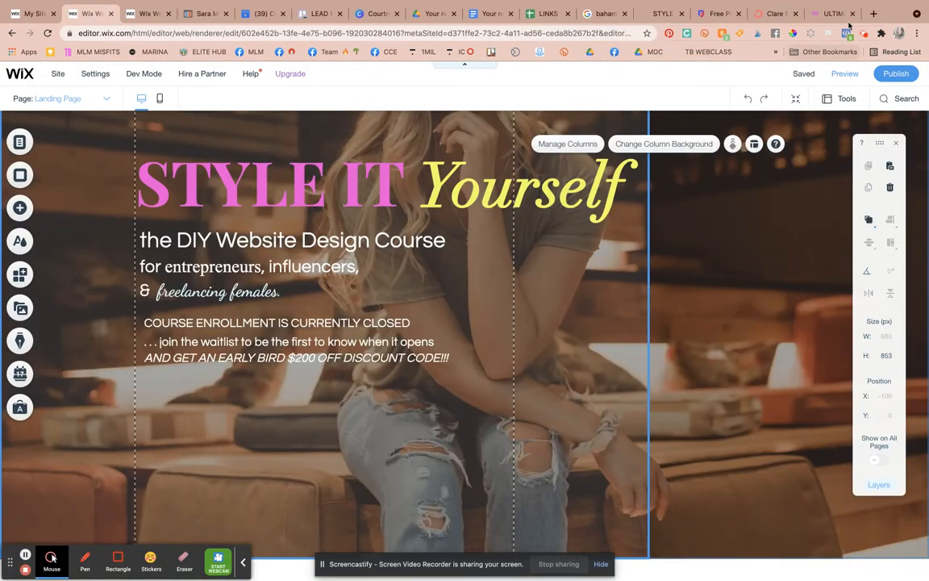
pyautogui.click(822, 14)
pyautogui.click(773, 14)
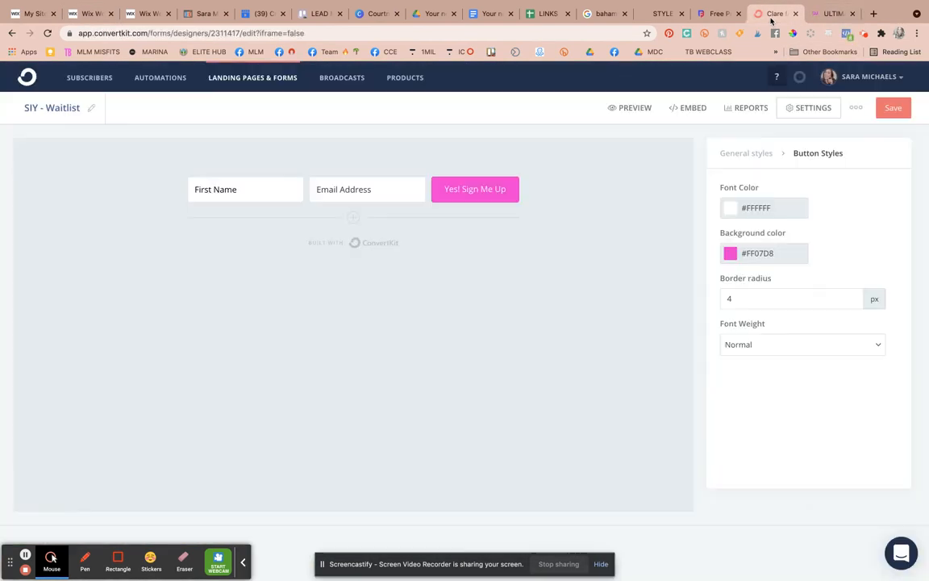
pyautogui.click(893, 108)
pyautogui.click(895, 110)
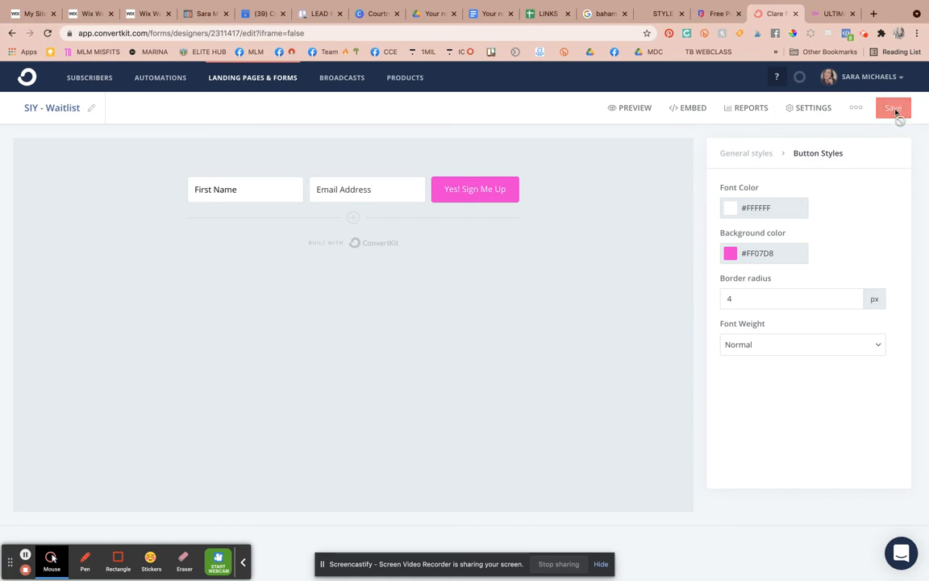
# - Copy the waitlist form's HTML embed code from the Embed dialog
pyautogui.click(692, 106)
pyautogui.click(375, 185)
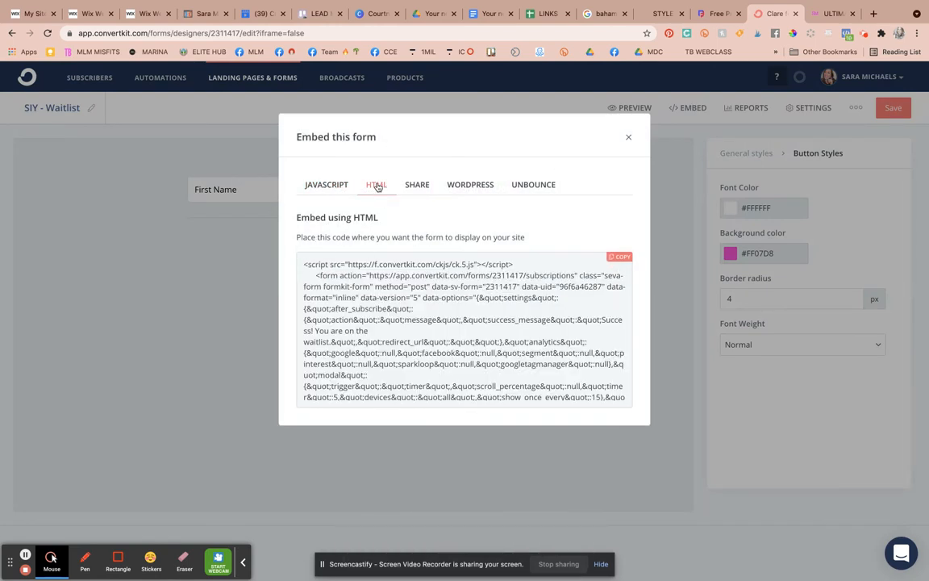
pyautogui.click(304, 266)
pyautogui.moveTo(302, 266); pyautogui.dragTo(420, 334)
pyautogui.scroll(-20, 425, 339)
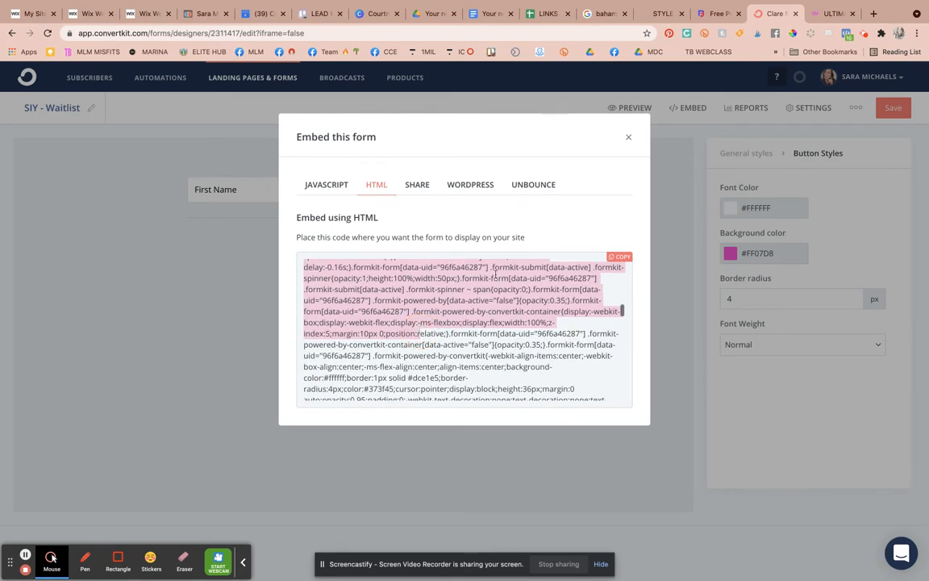
pyautogui.click(628, 259)
# - Return to the Landing Page editor and show the panel of elements to add
pyautogui.click(138, 14)
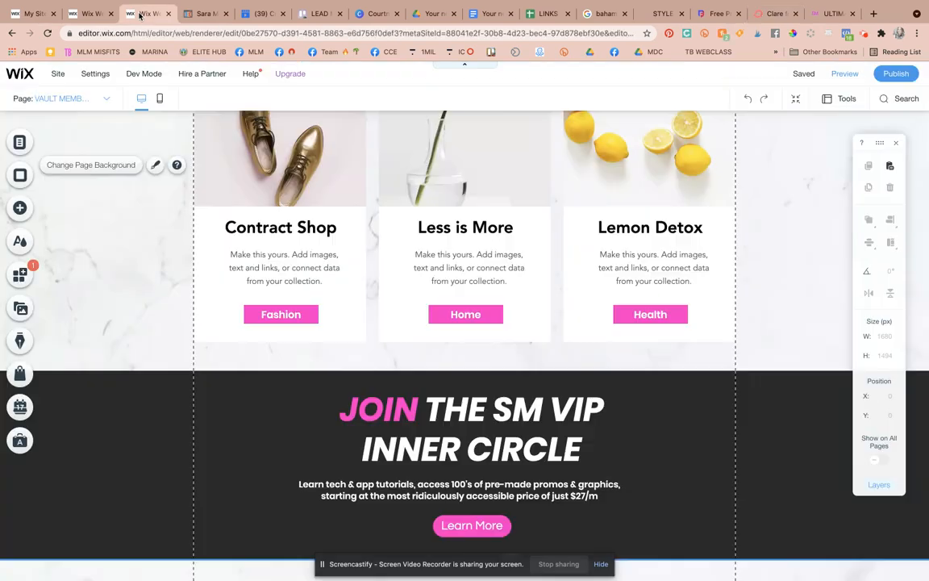
pyautogui.click(90, 14)
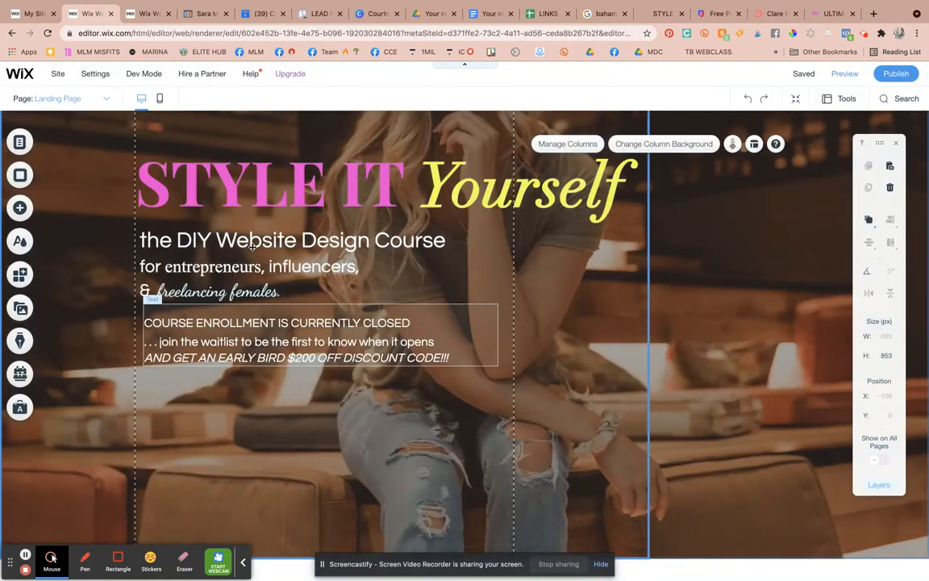
pyautogui.click(252, 246)
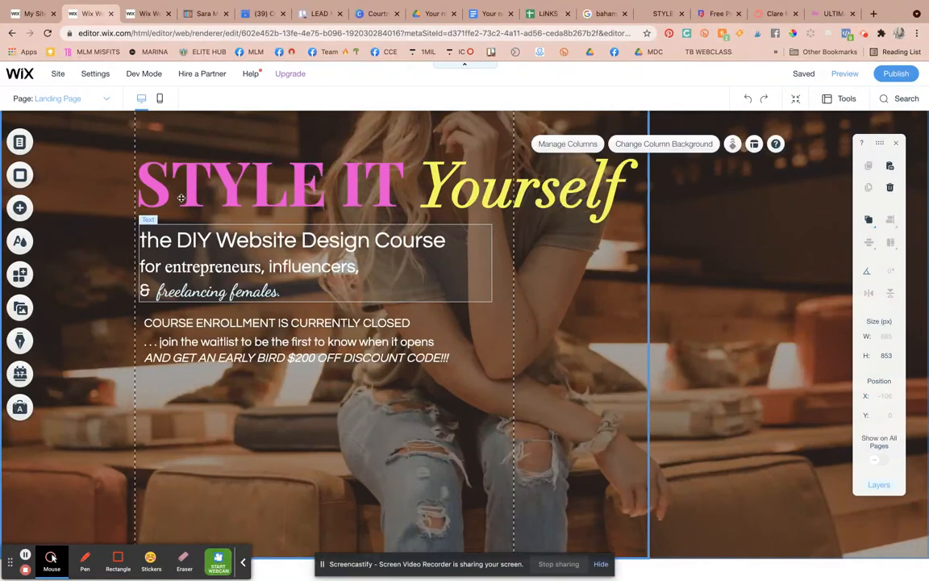
pyautogui.click(20, 209)
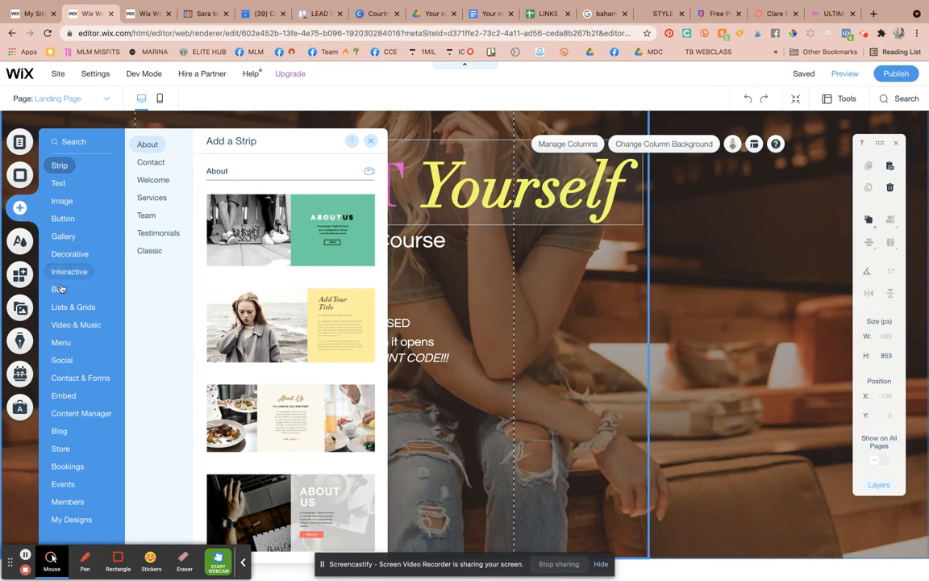
# - Add an HTML embed widget below the enrollment text, widened to 743 pixels
pyautogui.click(69, 397)
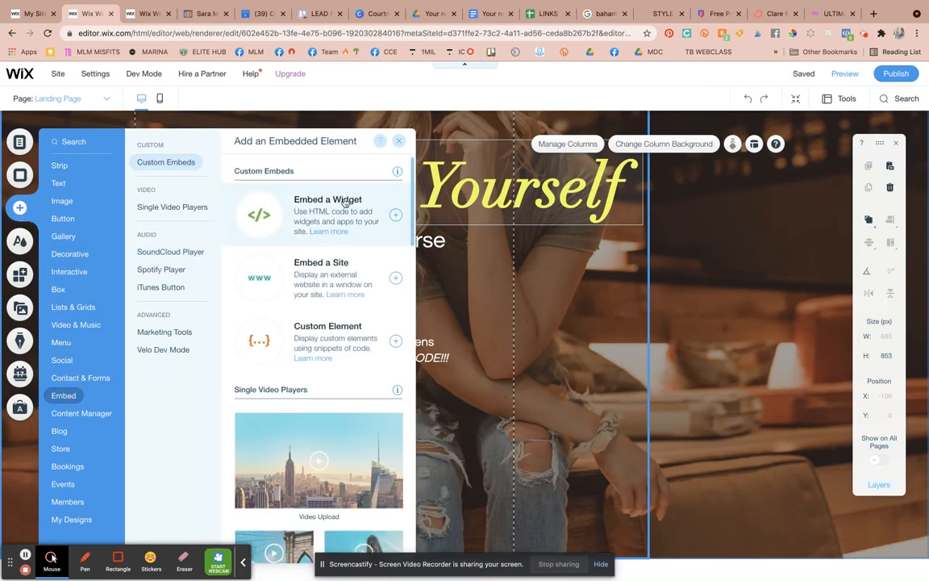
pyautogui.click(287, 192)
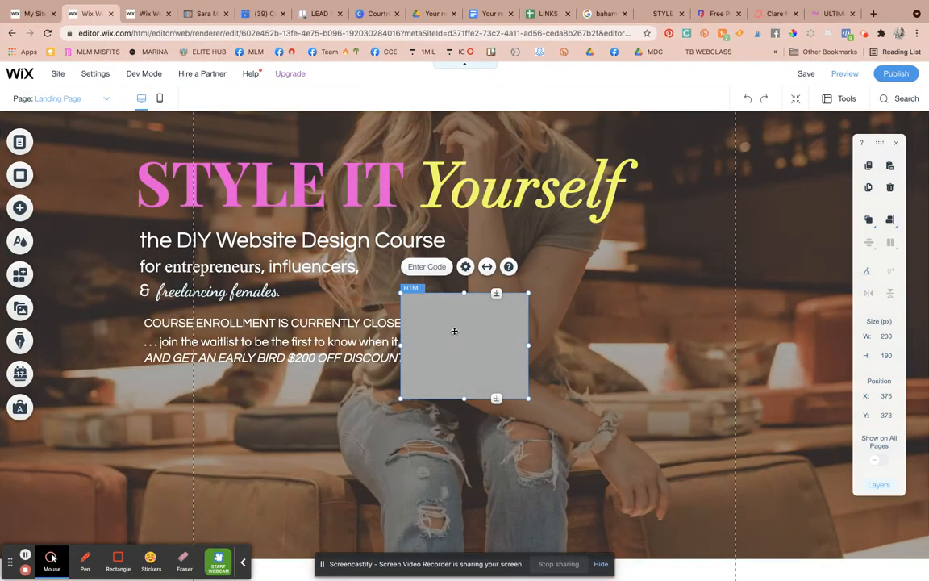
pyautogui.moveTo(445, 343); pyautogui.dragTo(247, 432)
pyautogui.moveTo(331, 436); pyautogui.dragTo(613, 436)
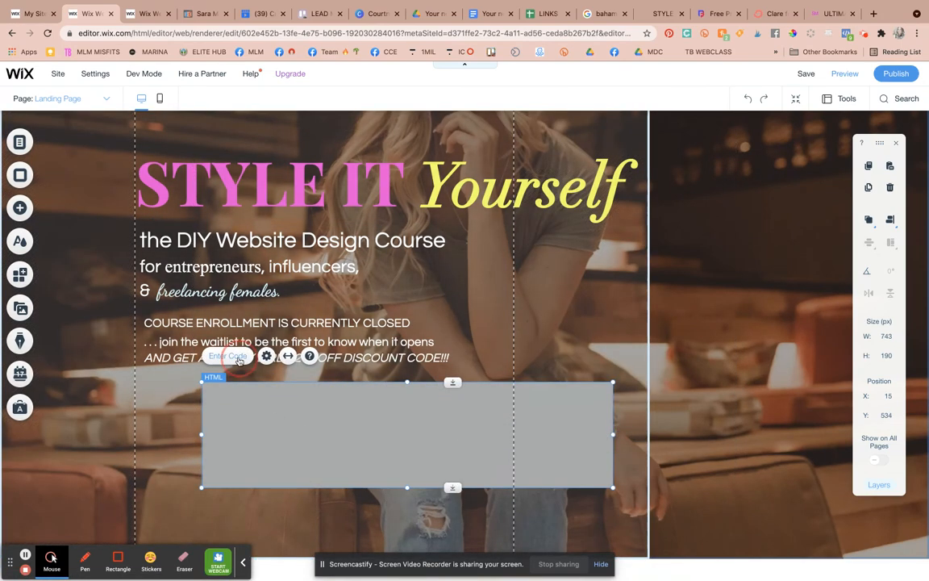
# - Paste the ConvertKit embed code into the HTML element and apply it
pyautogui.click(228, 356)
pyautogui.tripleClick(659, 305)
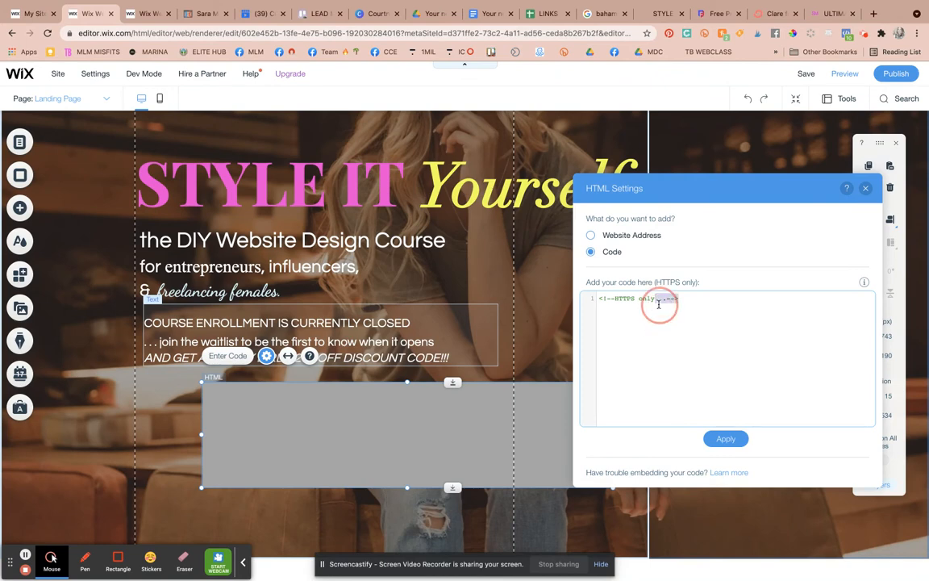
pyautogui.press('super+v')
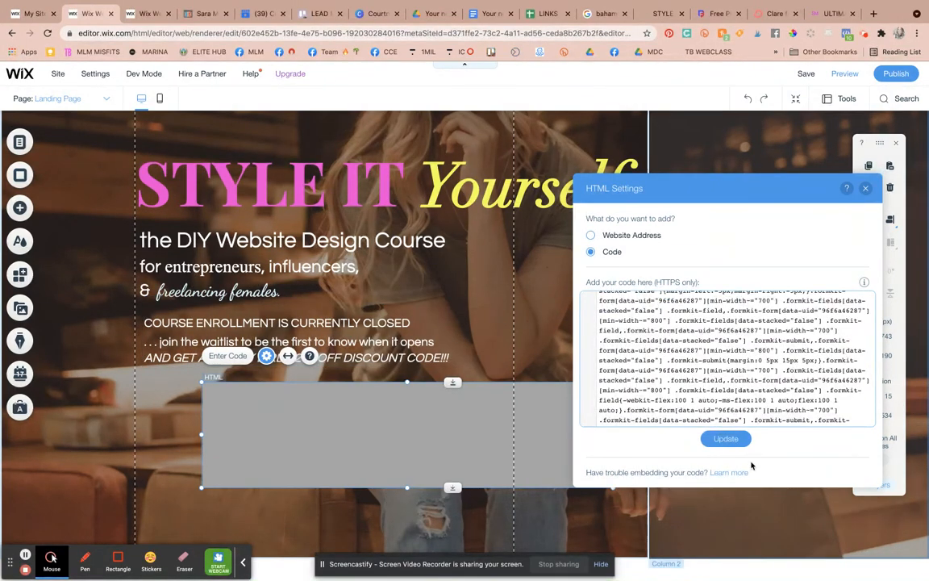
pyautogui.click(726, 438)
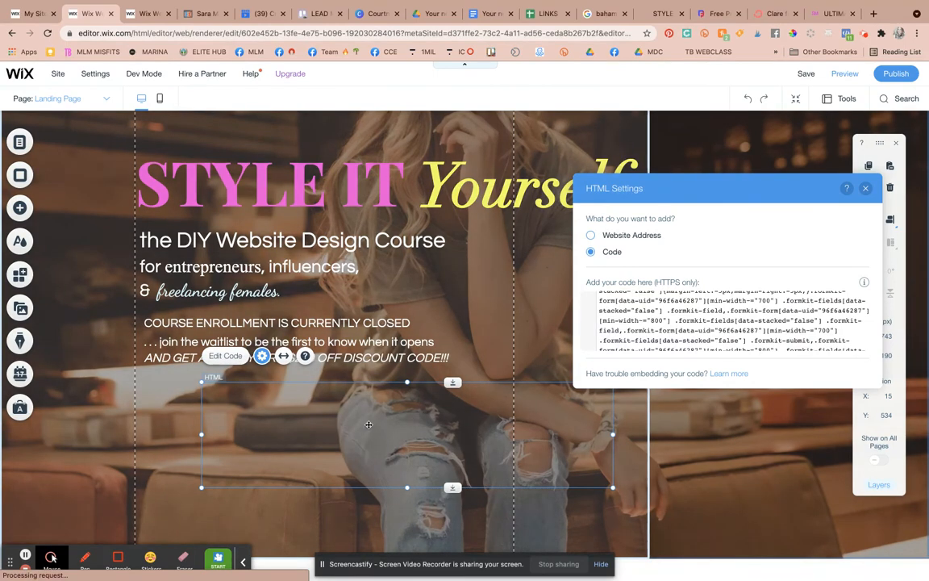
pyautogui.click(369, 425)
# - Narrow the embedded form to width 582 at X -85 so its fields stack under the headline
pyautogui.moveTo(315, 422); pyautogui.dragTo(257, 420)
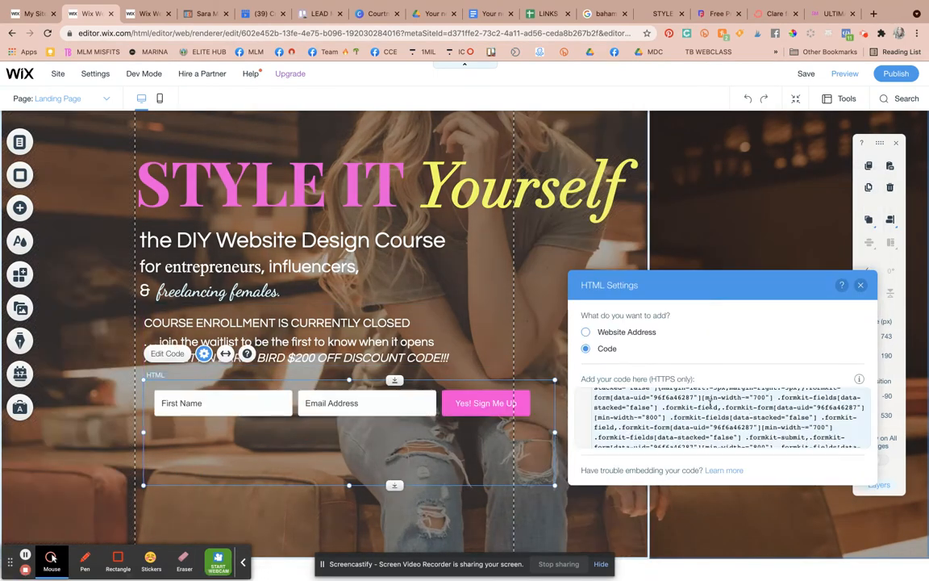
pyautogui.moveTo(346, 485); pyautogui.dragTo(350, 433)
pyautogui.moveTo(441, 405); pyautogui.dragTo(423, 403)
pyautogui.moveTo(546, 406); pyautogui.dragTo(457, 406)
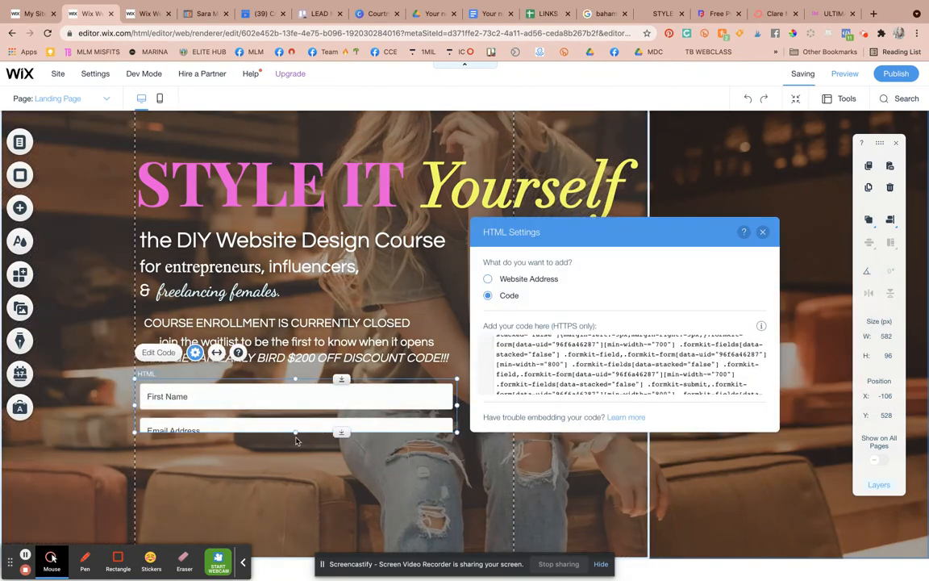
pyautogui.moveTo(296, 433); pyautogui.dragTo(295, 512)
pyautogui.moveTo(370, 419); pyautogui.dragTo(382, 421)
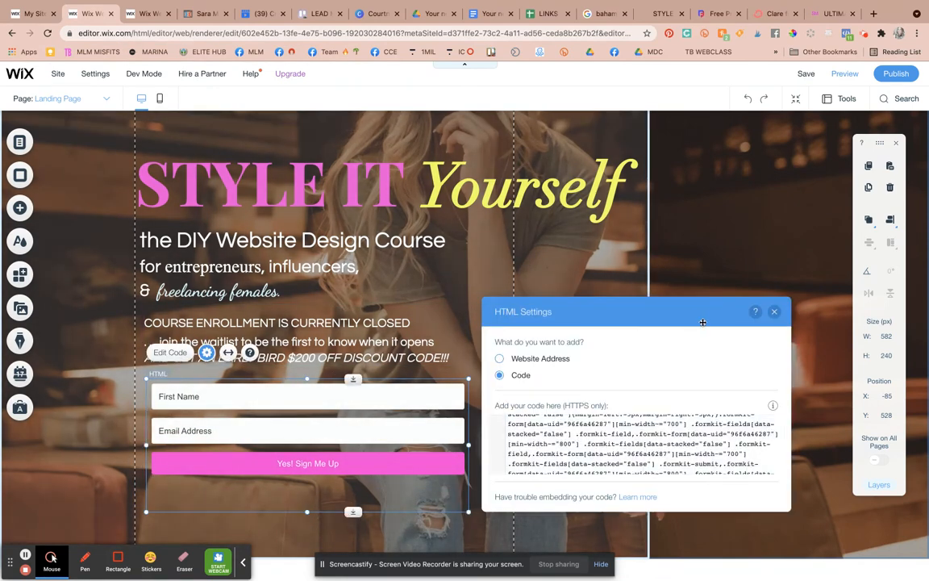
pyautogui.click(777, 311)
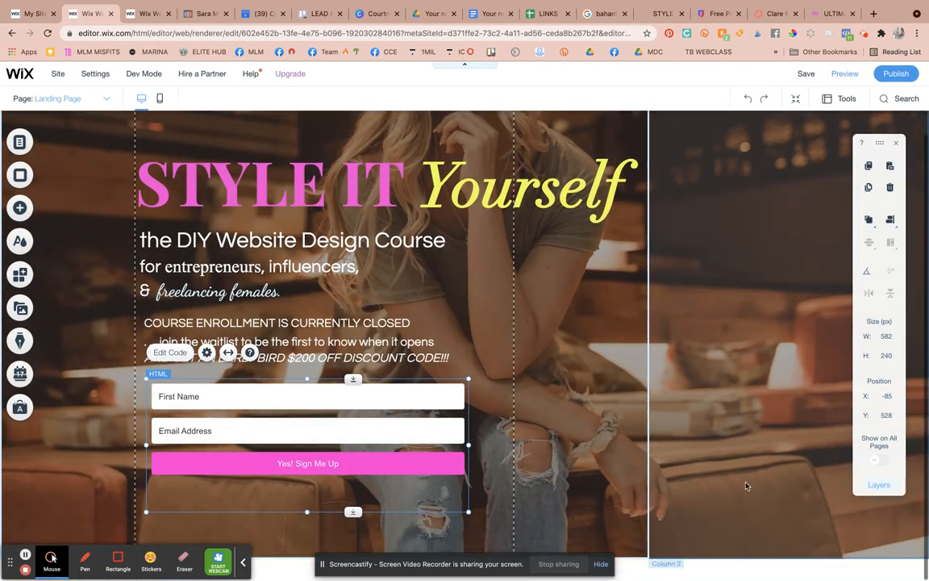
# - Stretch the right-hand page column slightly taller and switch to the mobile layout
pyautogui.click(687, 523)
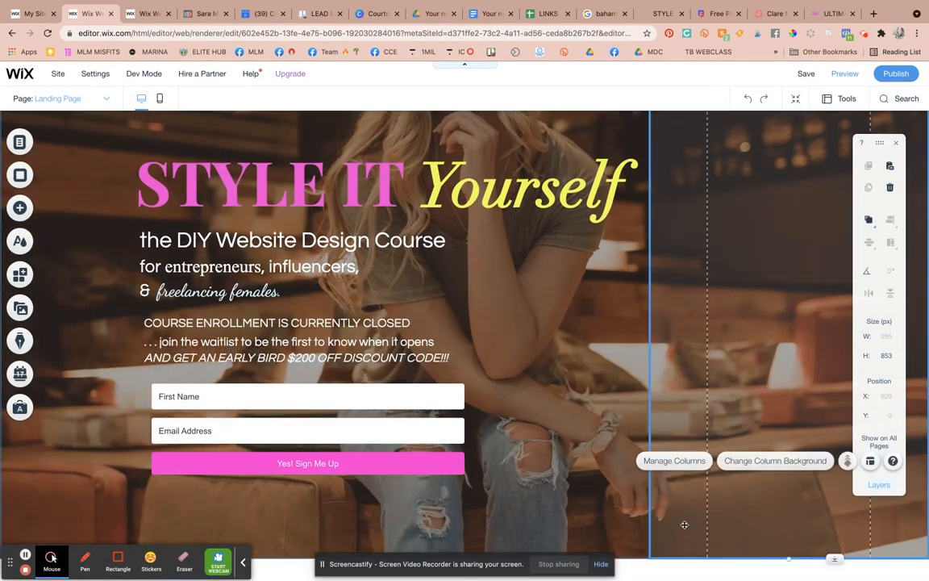
pyautogui.moveTo(836, 559); pyautogui.dragTo(836, 576)
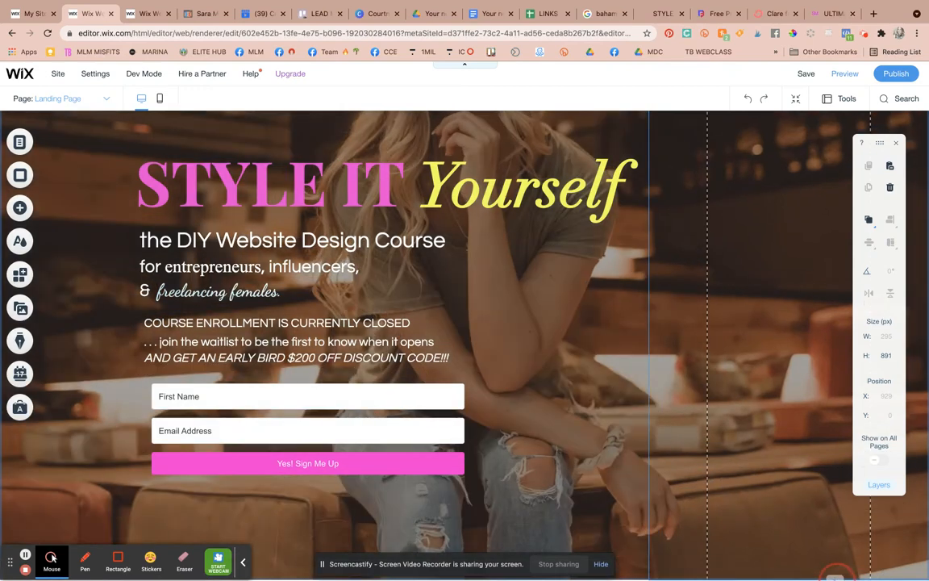
pyautogui.click(164, 100)
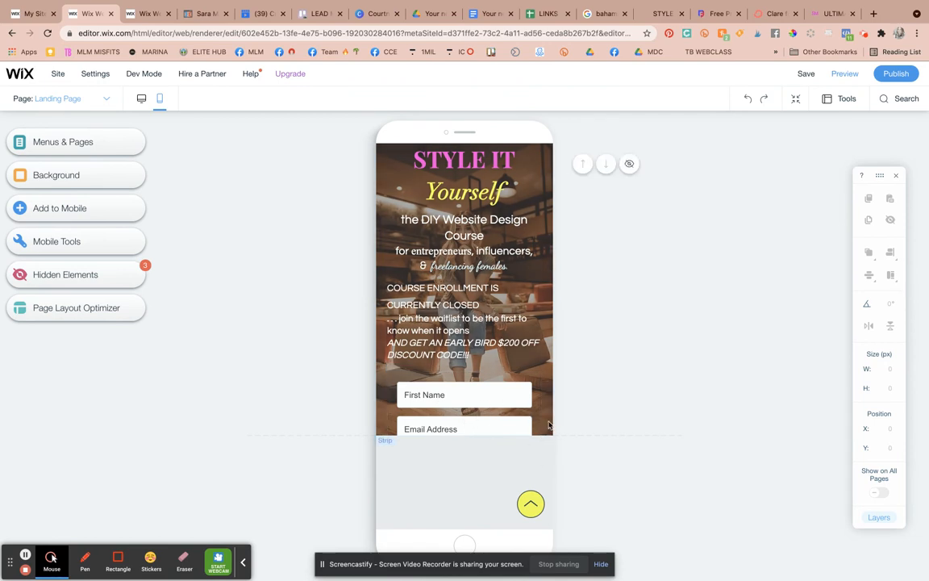
# - On mobile, stretch the section and reposition the form and text so the pink button shows
pyautogui.click(513, 433)
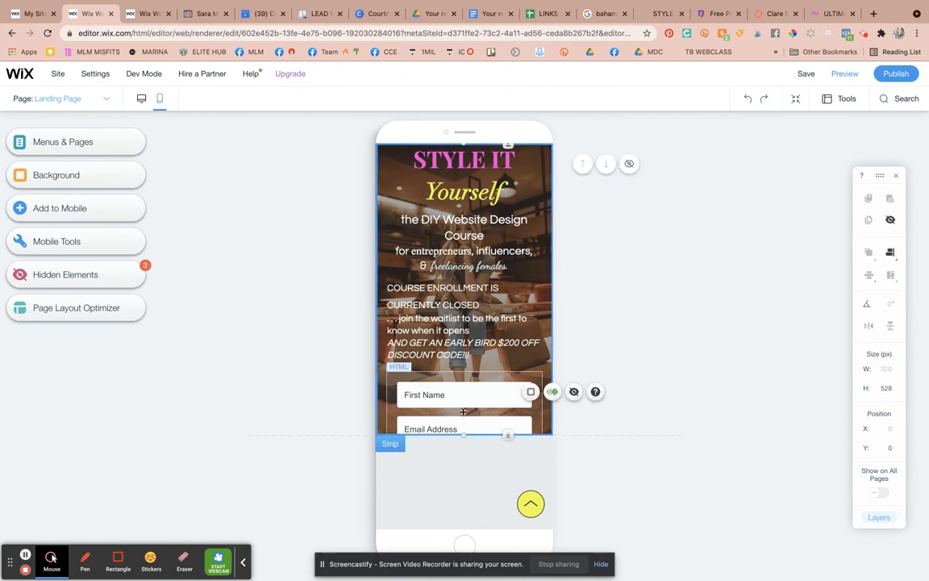
pyautogui.moveTo(508, 435); pyautogui.dragTo(509, 531)
pyautogui.scroll(-1, 493, 440)
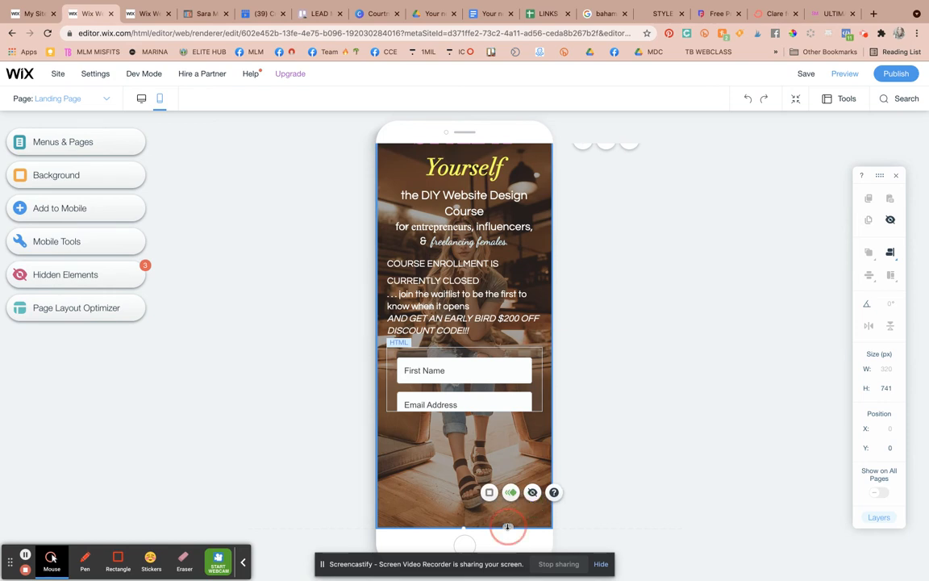
pyautogui.click(474, 397)
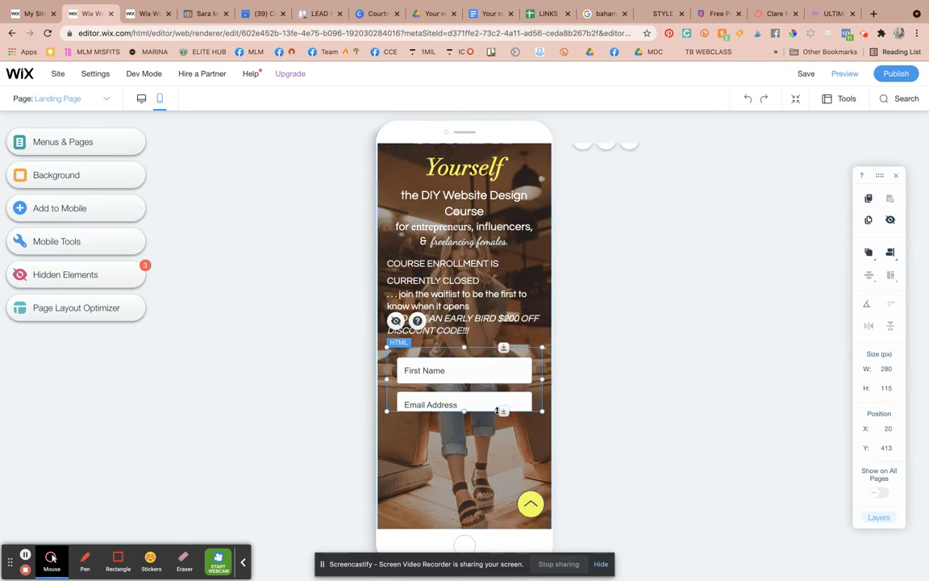
pyautogui.moveTo(504, 412); pyautogui.dragTo(498, 455)
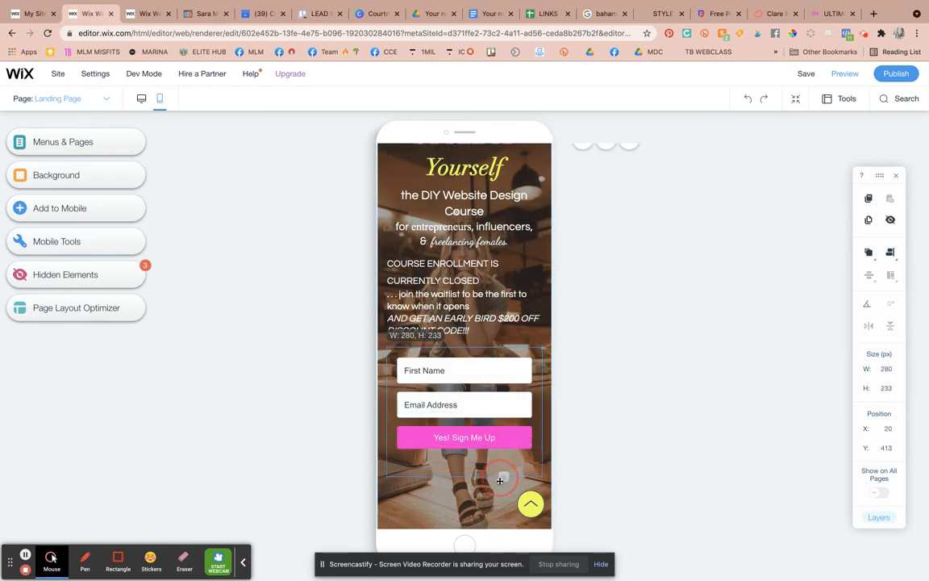
pyautogui.moveTo(477, 397); pyautogui.dragTo(475, 418)
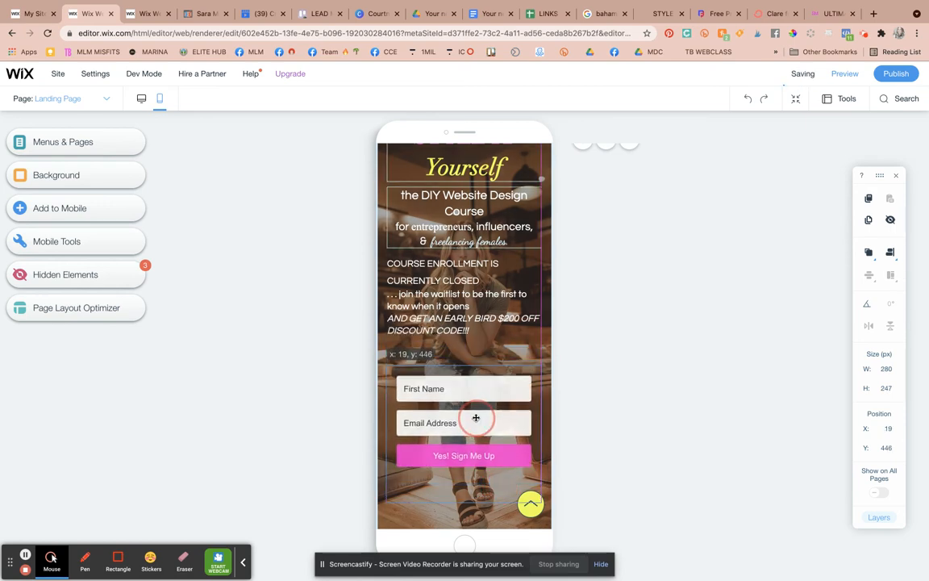
pyautogui.moveTo(443, 295); pyautogui.dragTo(443, 319)
pyautogui.moveTo(464, 205); pyautogui.dragTo(460, 223)
pyautogui.scroll(1, 460, 223)
pyautogui.moveTo(475, 160); pyautogui.dragTo(470, 177)
pyautogui.scroll(-1, 510, 298)
pyautogui.scroll(1, 509, 299)
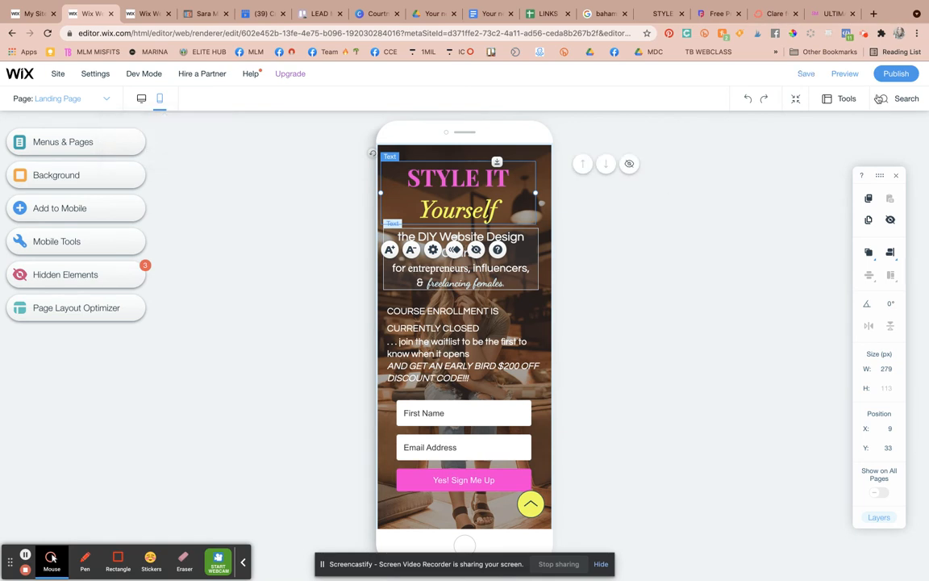
# - Publish the site live at styleityourselfcourse.com and open a new browser tab
pyautogui.click(903, 77)
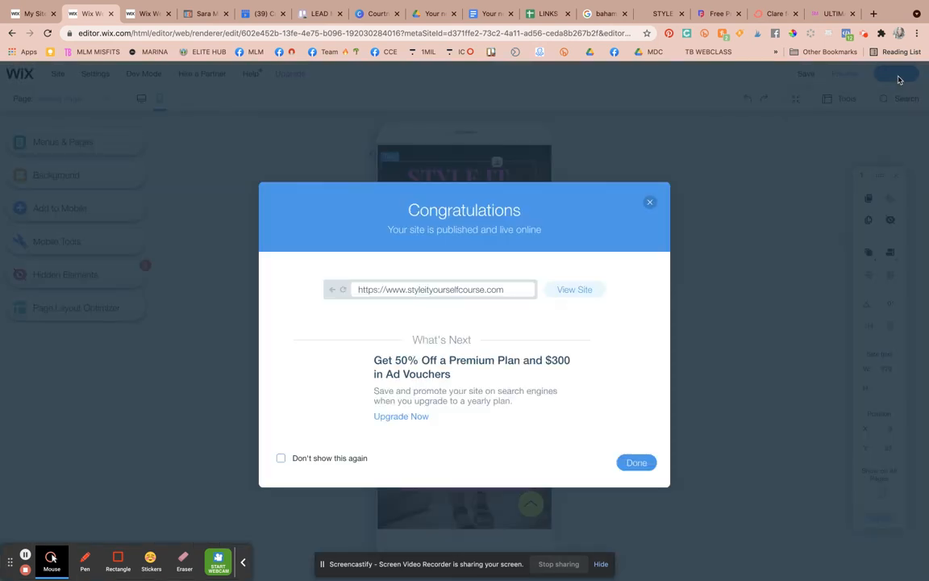
pyautogui.click(426, 290)
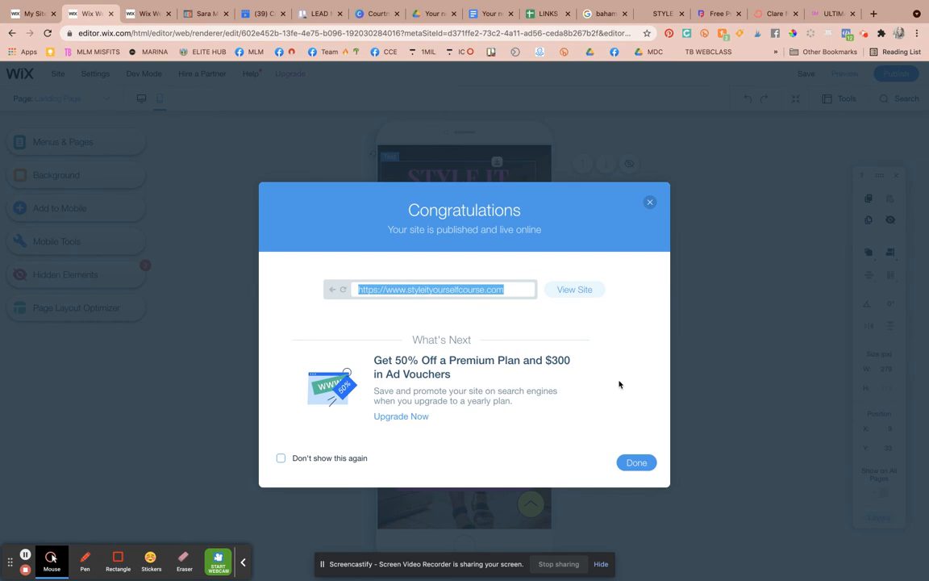
pyautogui.click(639, 463)
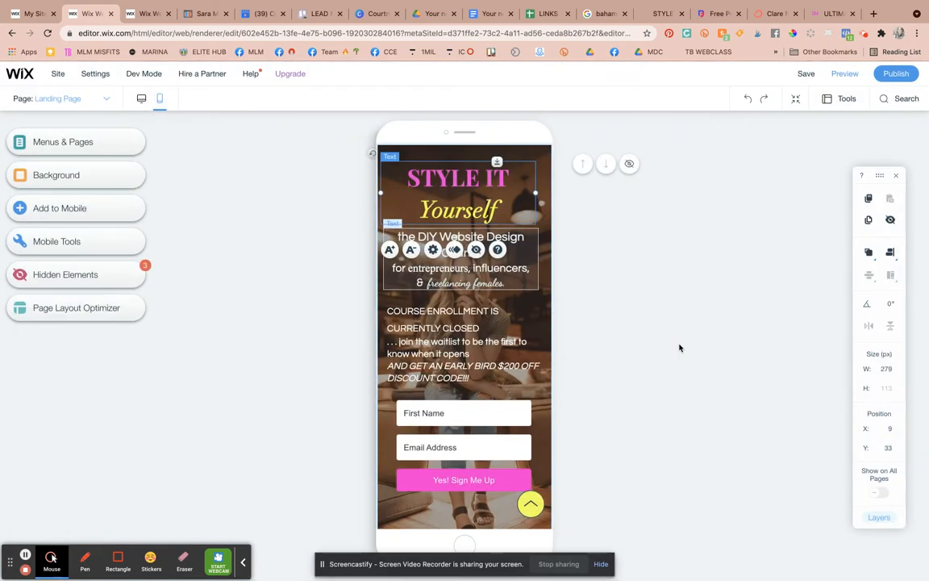
pyautogui.moveTo(831, 4)
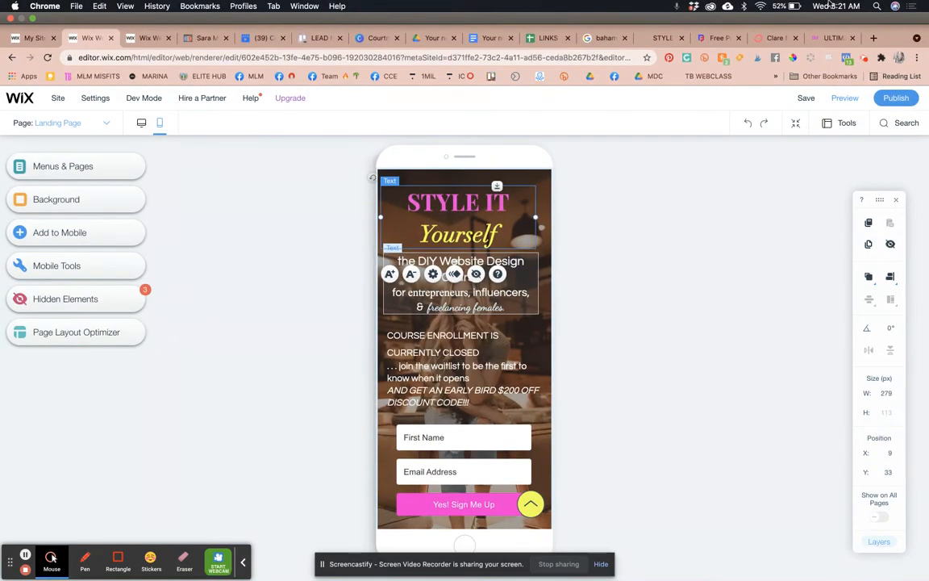
pyautogui.click(874, 38)
pyautogui.write('www')
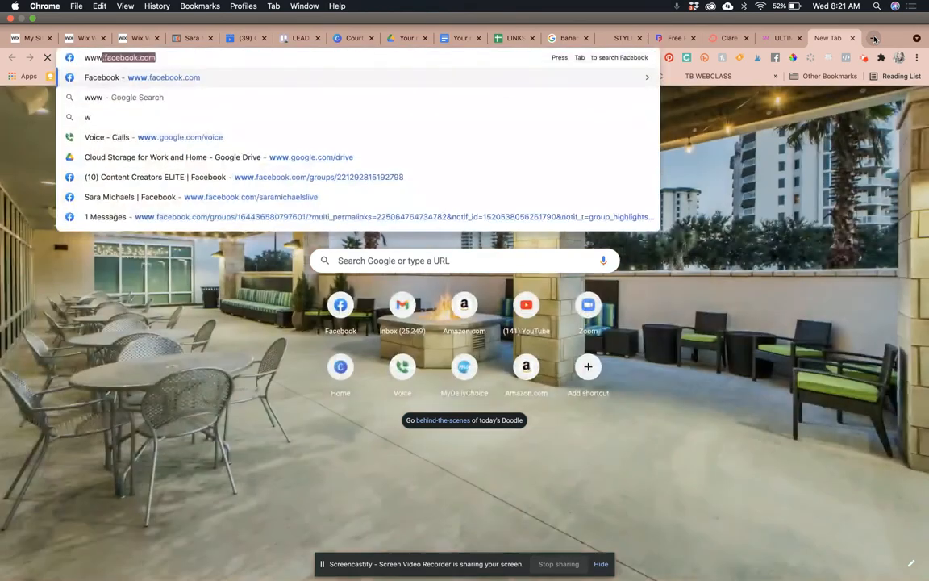
pyautogui.write('.styleityou')
pyautogui.press('Return')
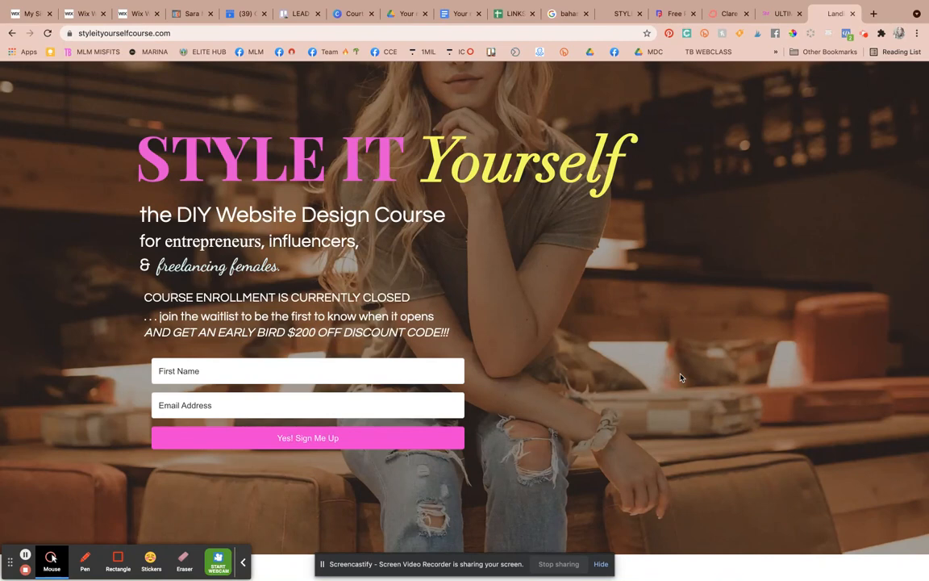
# - From the Biz Resource Vault tab, navigate Chrome to saramichaels.com/vip
pyautogui.click(775, 14)
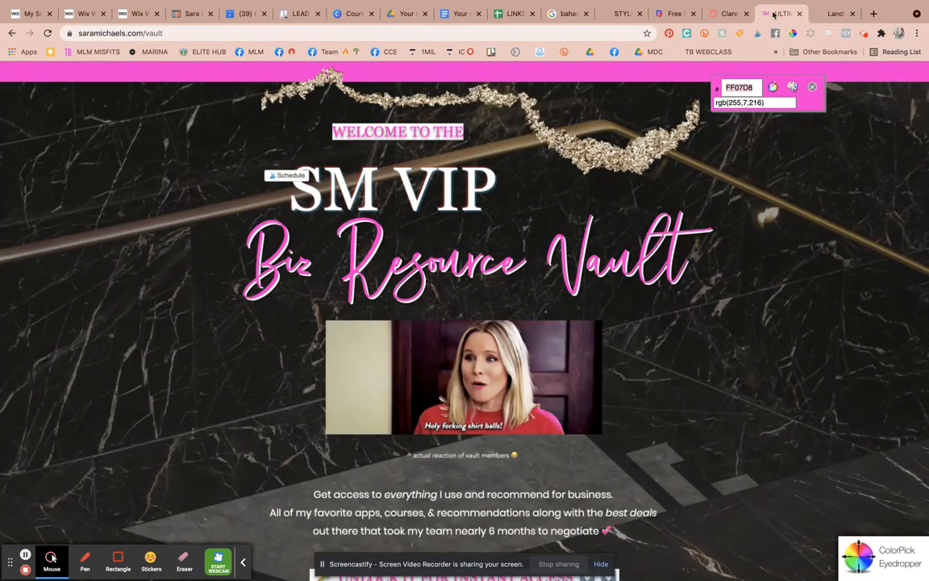
pyautogui.scroll(-1, 685, 257)
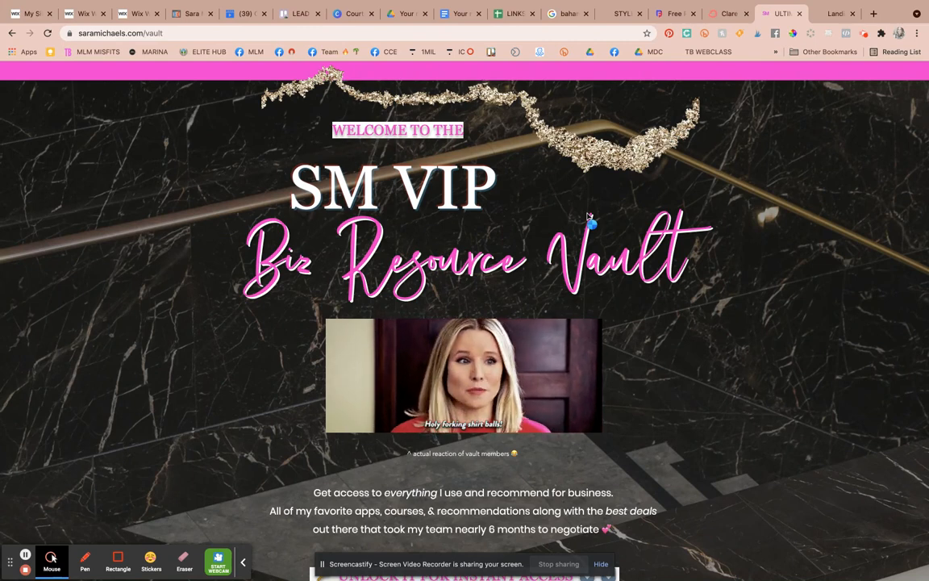
pyautogui.scroll(-3, 170, 71)
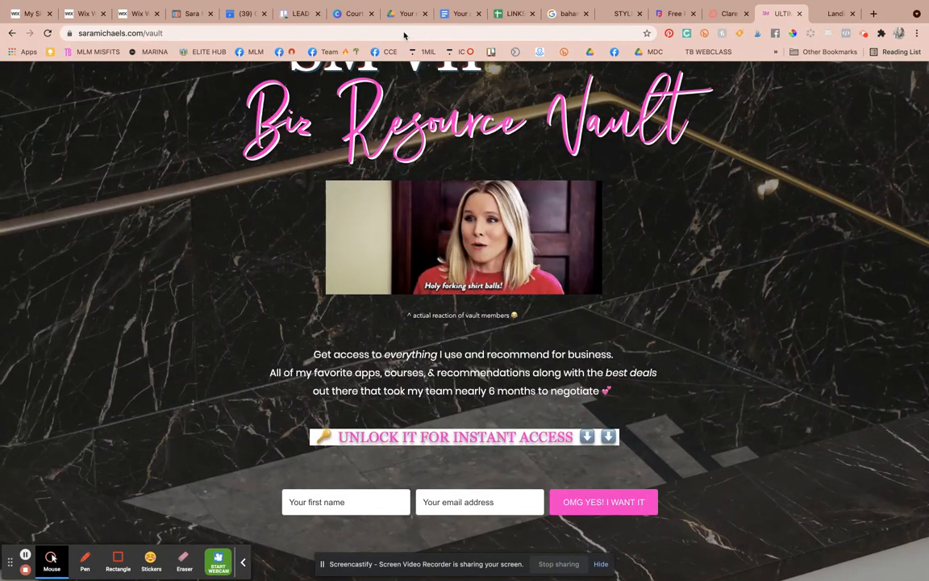
pyautogui.click(404, 33)
pyautogui.write('saramichaels.com')
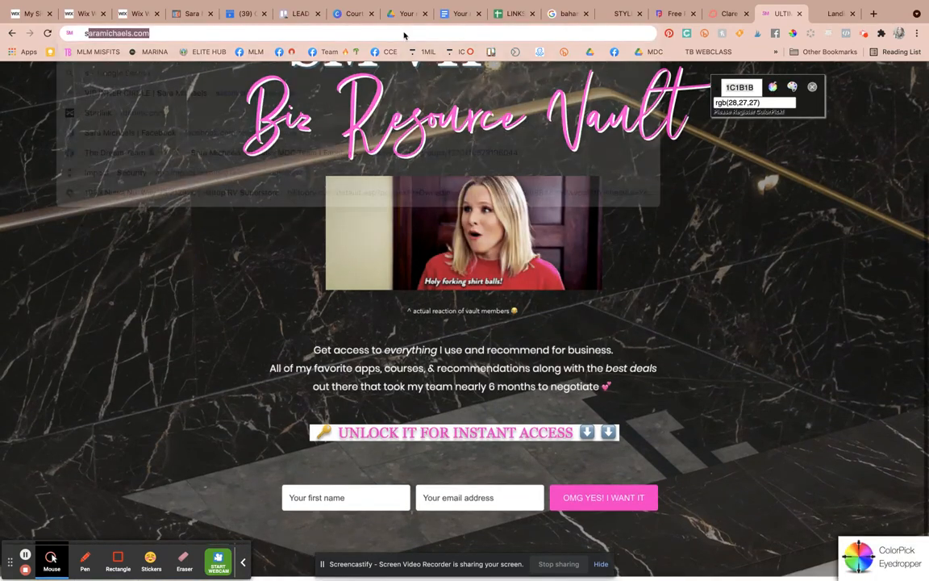
pyautogui.write('/vip')
pyautogui.press('Return')
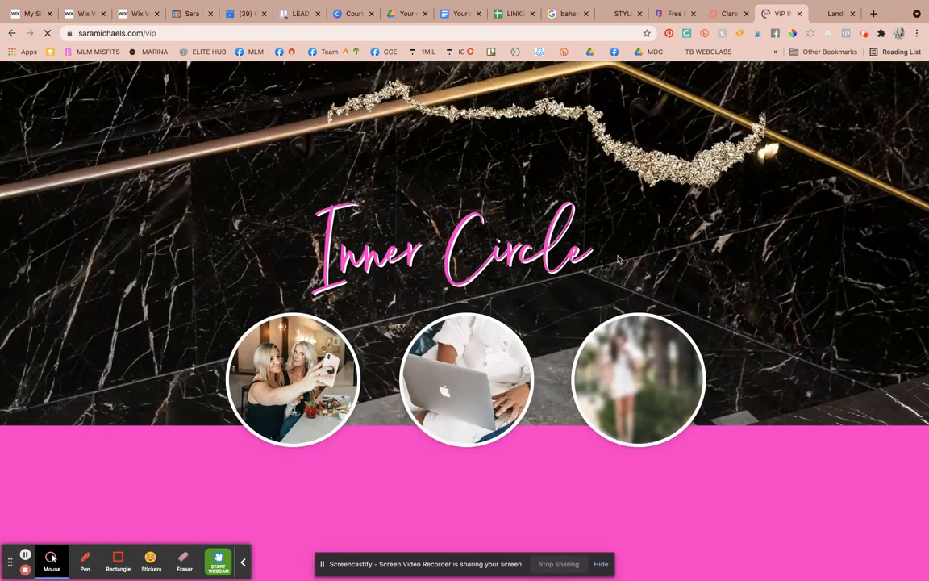
# - Review the SM VIP Inner Circle page's $27-a-month offer and PayPal checkout
pyautogui.scroll(-1, 619, 260)
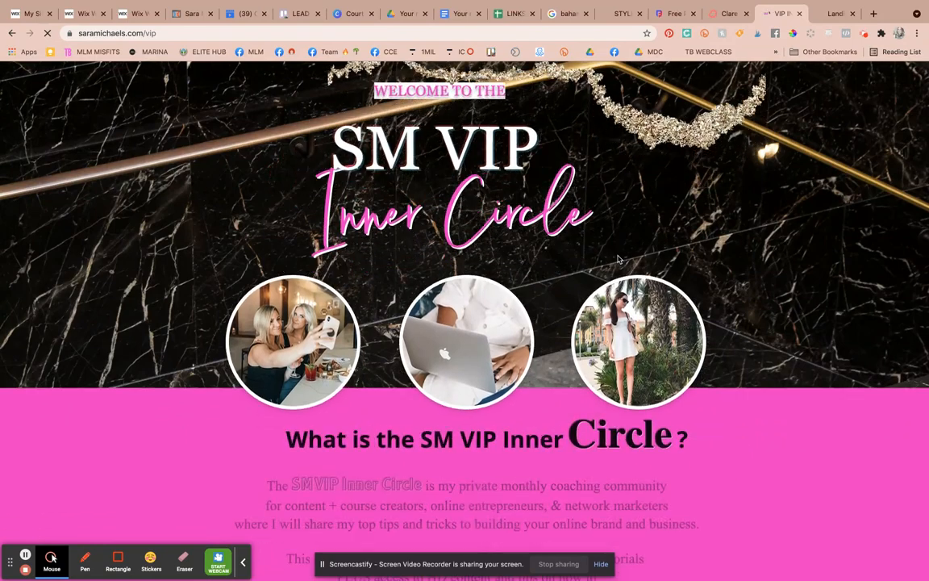
pyautogui.scroll(1, 619, 260)
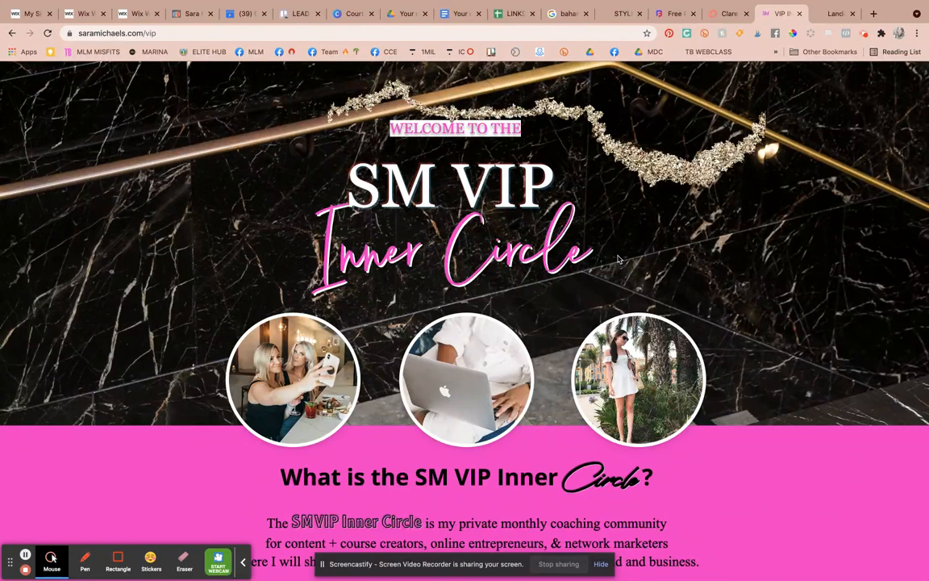
pyautogui.click(84, 33)
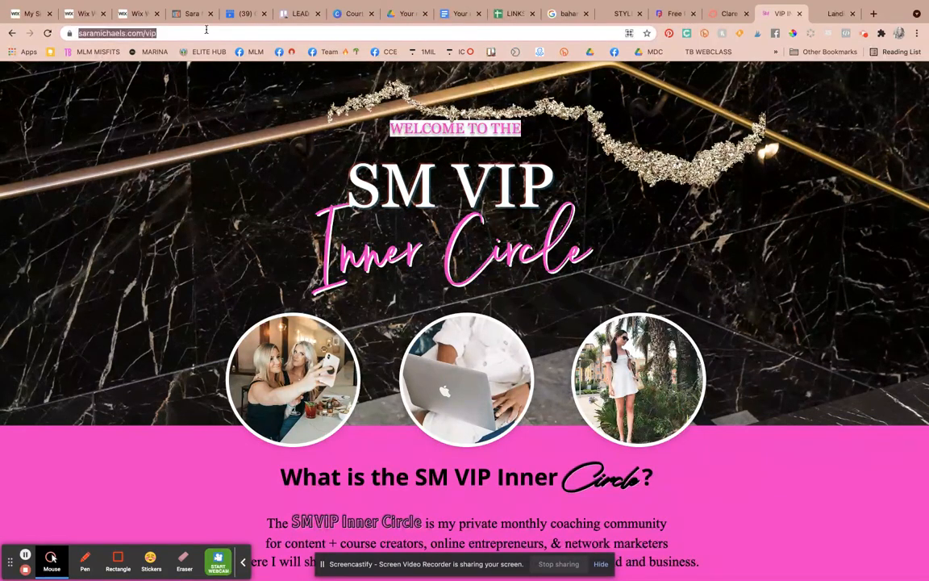
pyautogui.scroll(-1, 542, 330)
pyautogui.scroll(-20, 542, 330)
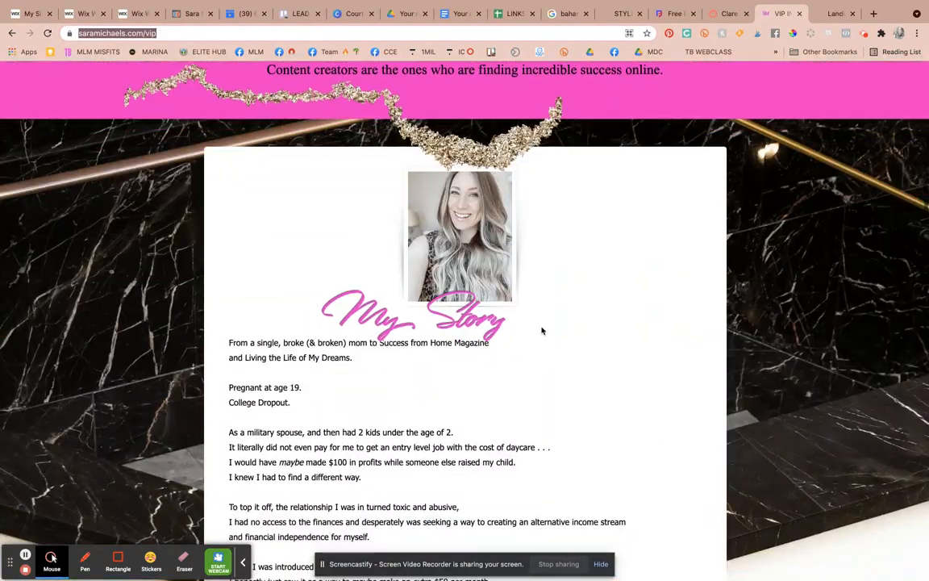
pyautogui.scroll(-20, 542, 331)
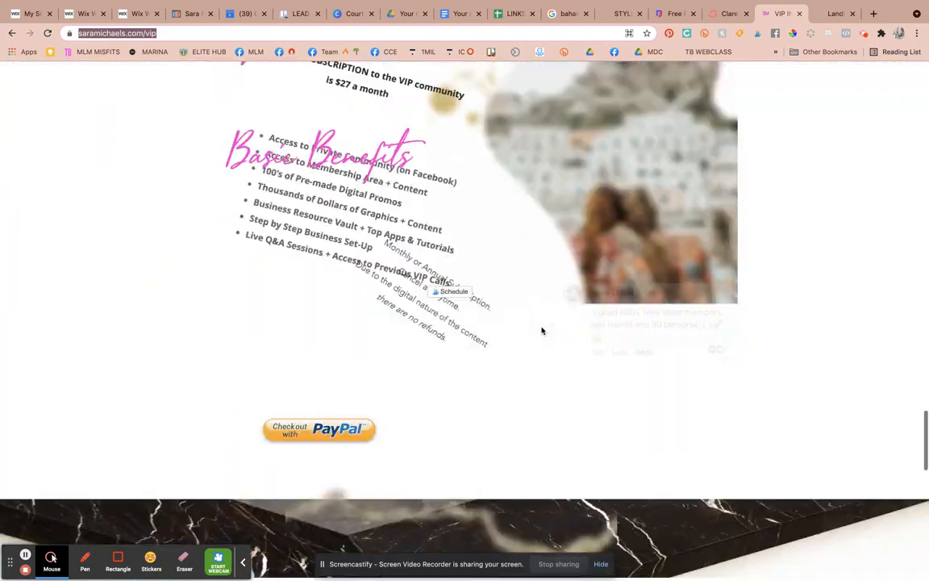
pyautogui.scroll(20, 542, 330)
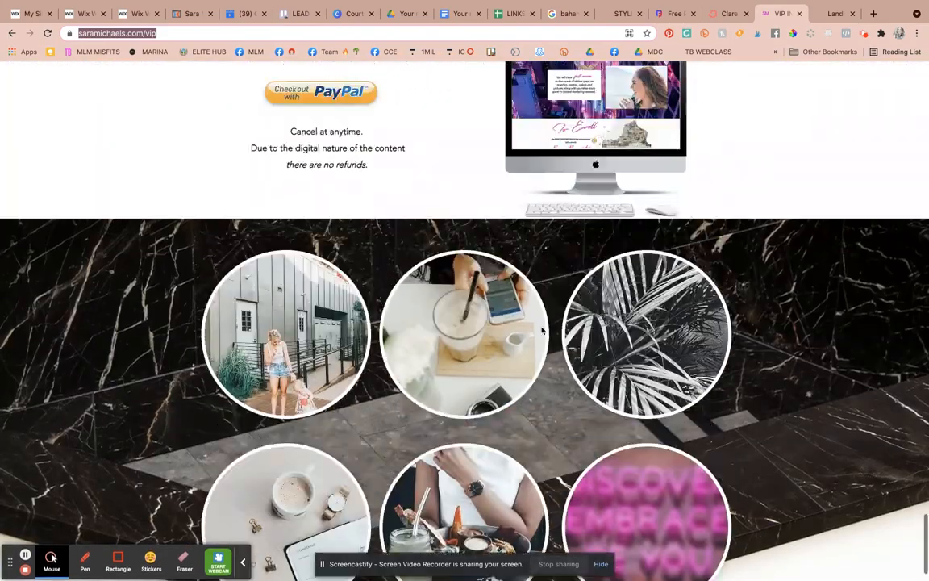
pyautogui.scroll(15, 542, 329)
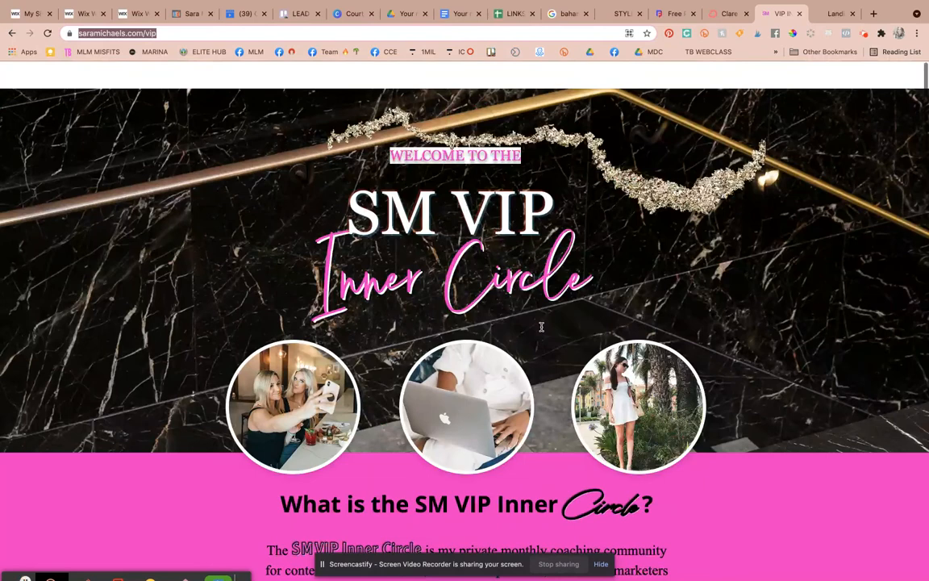